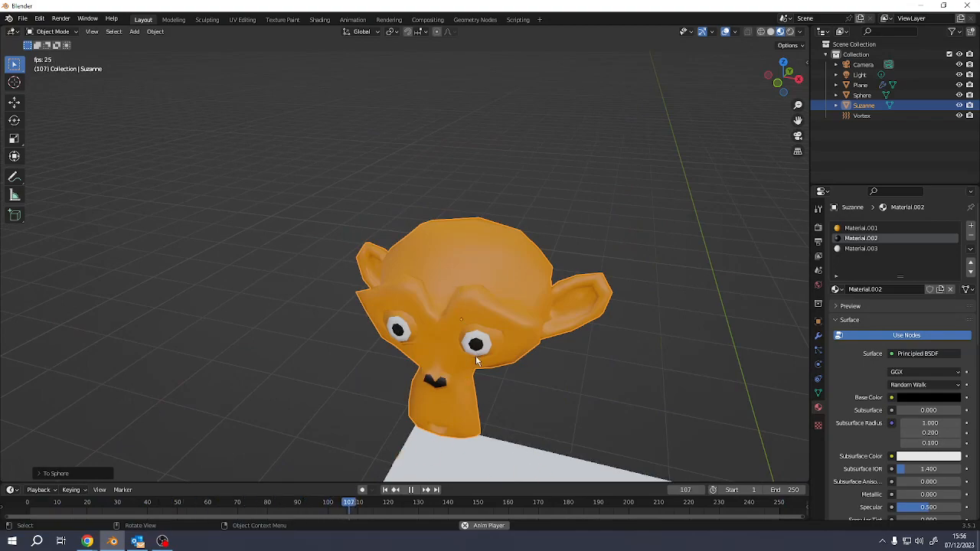
Examine the finished particle animation from near and far, including the monkey, the emitter plane, the falling copies and the vortex.
{"action": "middle_click_drag", "start_coordinate": [475, 356], "coordinate": [401, 189], "text": "shift"}
{"action": "scroll", "coordinate": [405, 219], "scroll_direction": "down", "scroll_amount": 4}
{"action": "scroll", "coordinate": [405, 224], "scroll_direction": "down", "scroll_amount": 3}
{"action": "middle_click_drag", "start_coordinate": [433, 433], "coordinate": [379, 258], "text": "shift"}
{"action": "scroll", "coordinate": [378, 258], "scroll_direction": "up", "scroll_amount": 4}
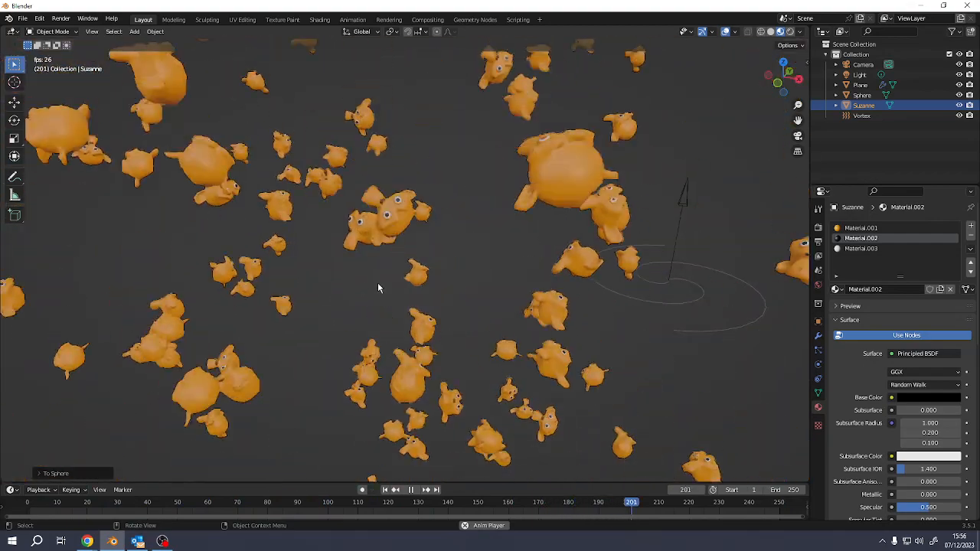
{"action": "scroll", "coordinate": [690, 242], "scroll_direction": "down", "scroll_amount": 5}
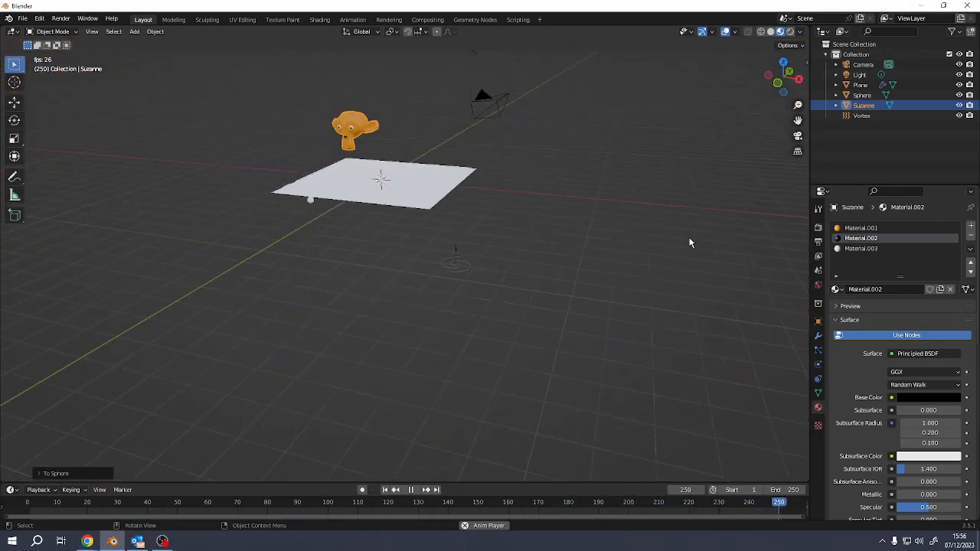
{"action": "scroll", "coordinate": [393, 196], "scroll_direction": "up", "scroll_amount": 2}
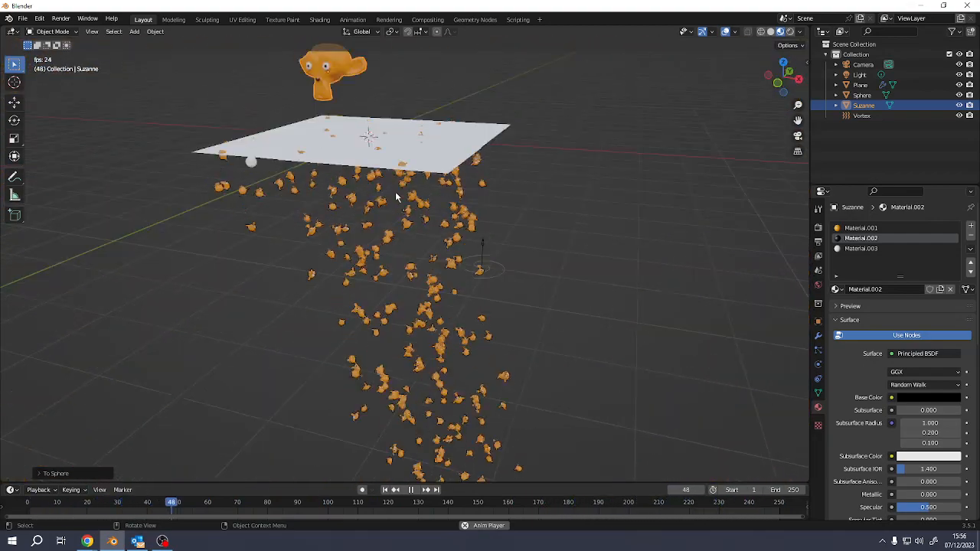
{"action": "middle_click_drag", "start_coordinate": [375, 179], "coordinate": [373, 326], "text": "shift"}
{"action": "scroll", "coordinate": [374, 326], "scroll_direction": "up", "scroll_amount": 3}
Start a new General file without saving the changes to the current scene.
{"action": "key", "text": "ctrl+n"}
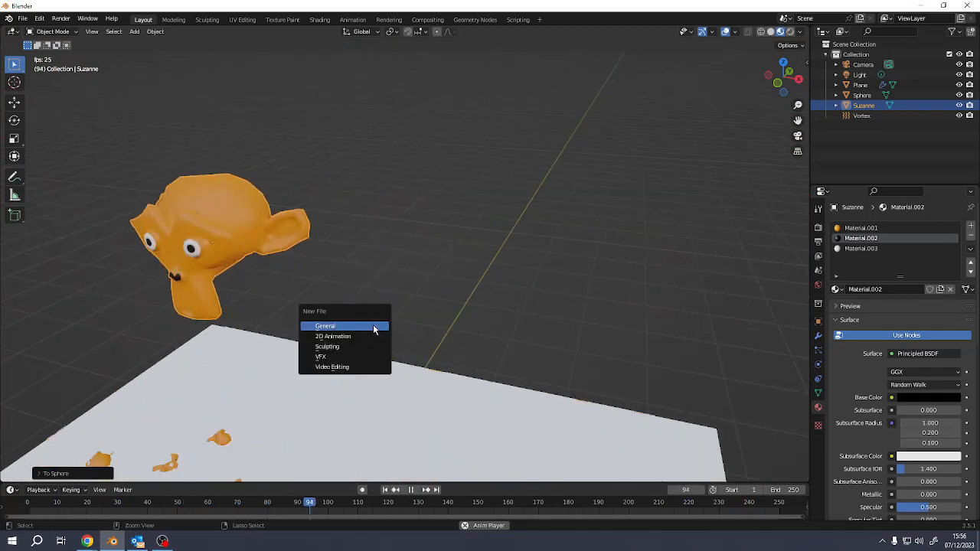
{"action": "left_click", "coordinate": [373, 326]}
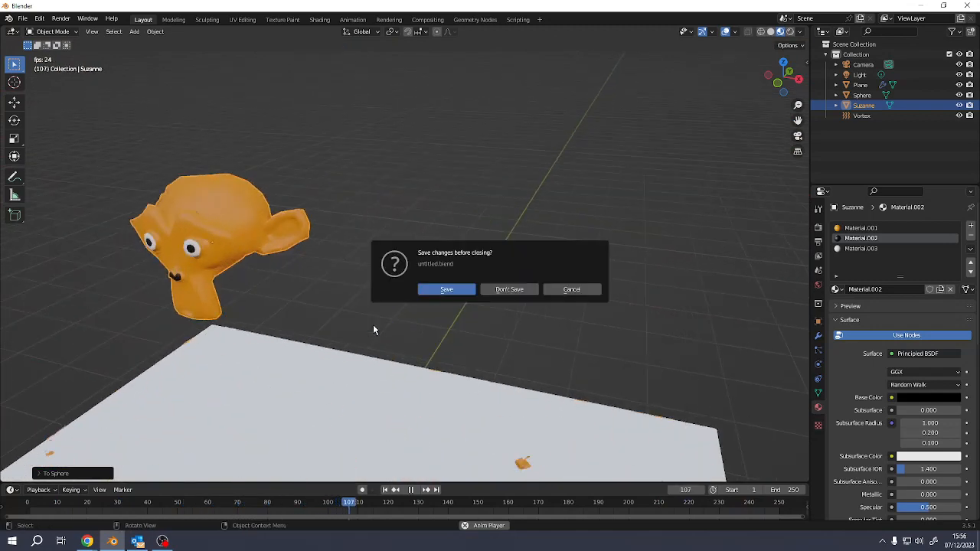
{"action": "left_click", "coordinate": [511, 290]}
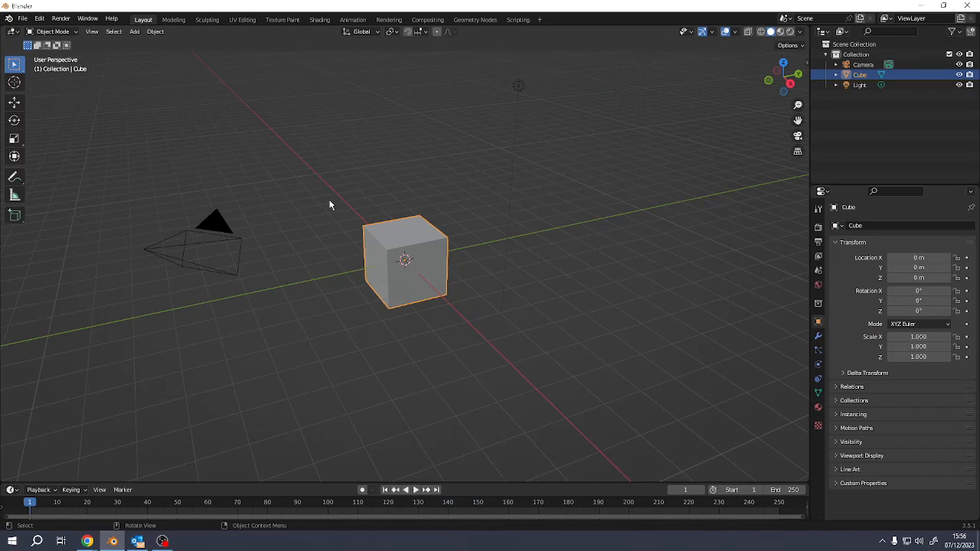
Replace the default cube with a Monkey mesh at the world origin.
{"action": "key", "text": "x"}
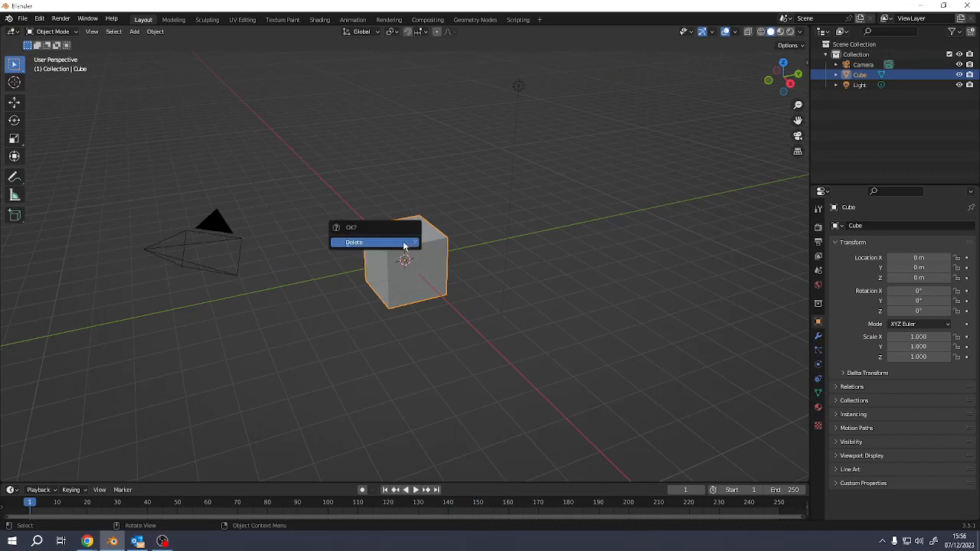
{"action": "left_click", "coordinate": [404, 244]}
{"action": "key", "text": "shift+a"}
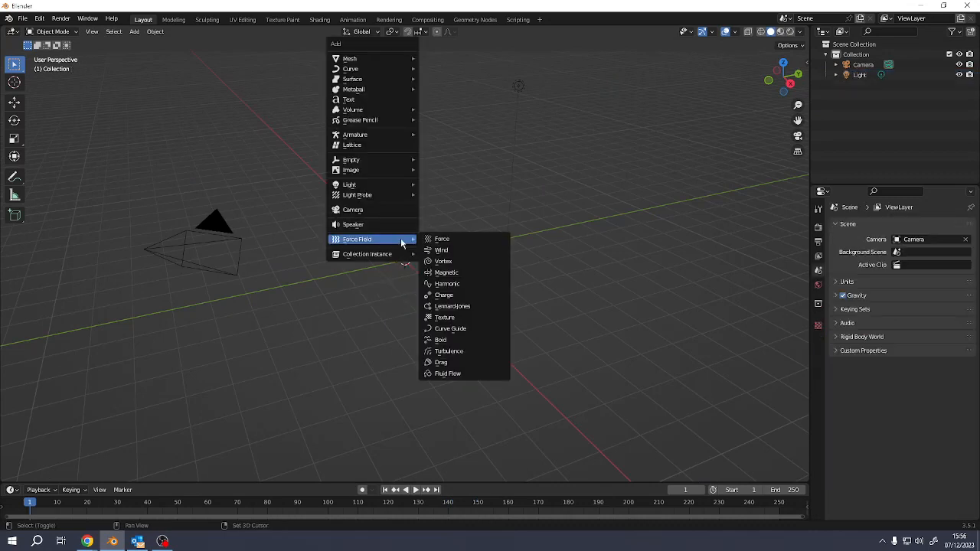
{"action": "mouse_move", "coordinate": [375, 59]}
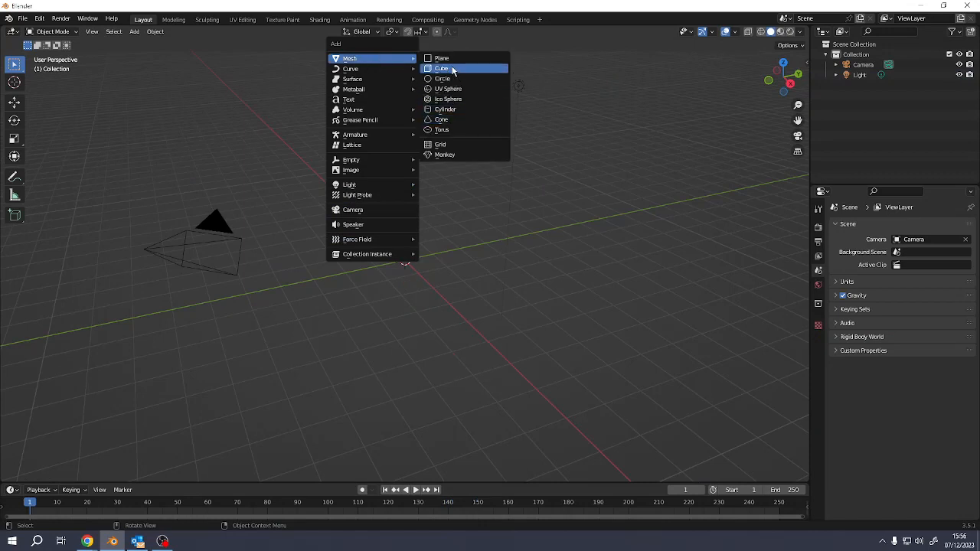
{"action": "left_click", "coordinate": [444, 154]}
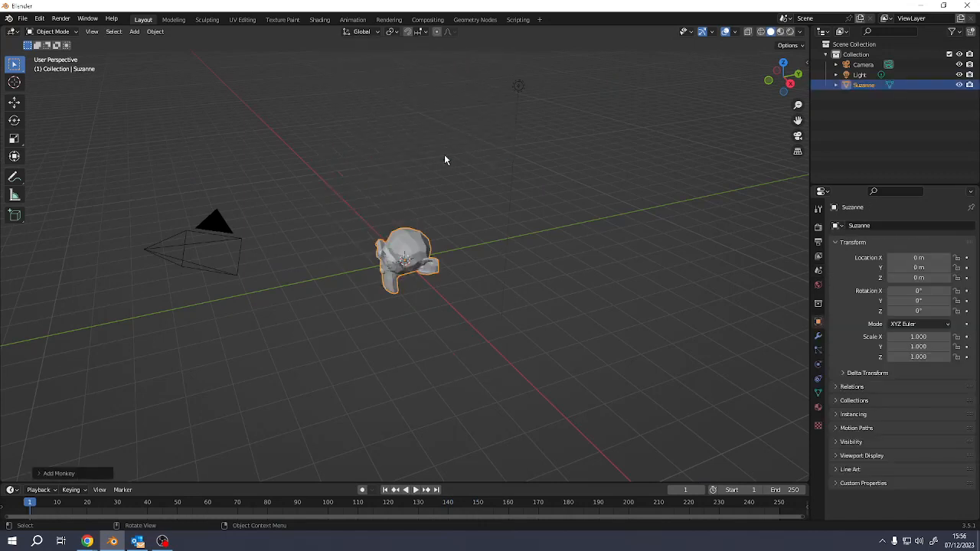
Show the viewport in Material Preview and give the monkey a new material with a dark orange base color, hue 0.020 and saturation 0.990.
{"action": "left_click", "coordinate": [780, 32]}
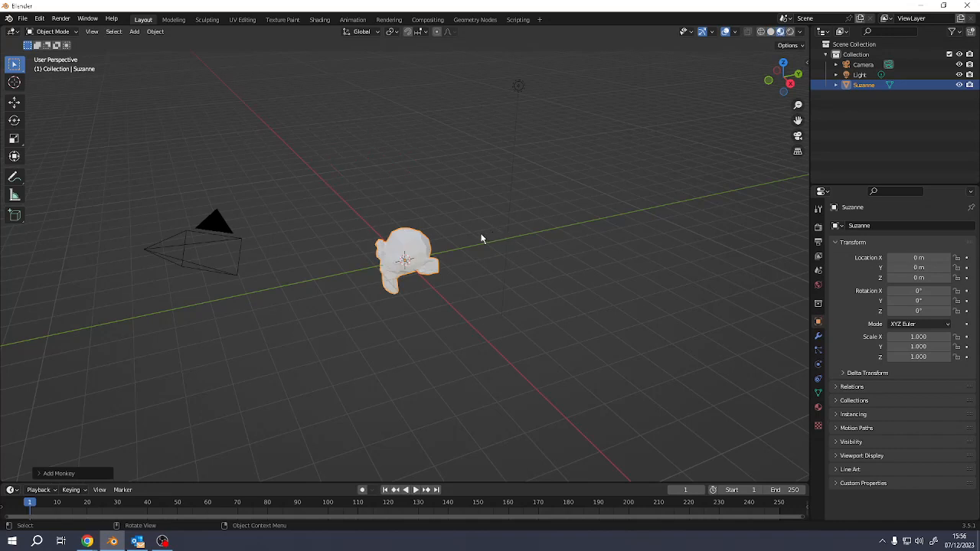
{"action": "scroll", "coordinate": [481, 239], "scroll_direction": "up", "scroll_amount": 3}
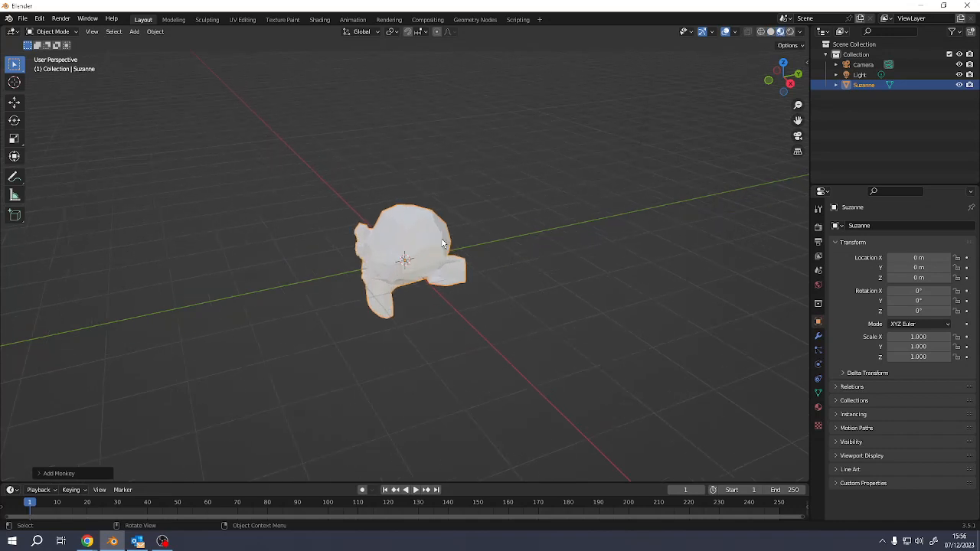
{"action": "left_click", "coordinate": [818, 413]}
{"action": "left_click", "coordinate": [971, 229]}
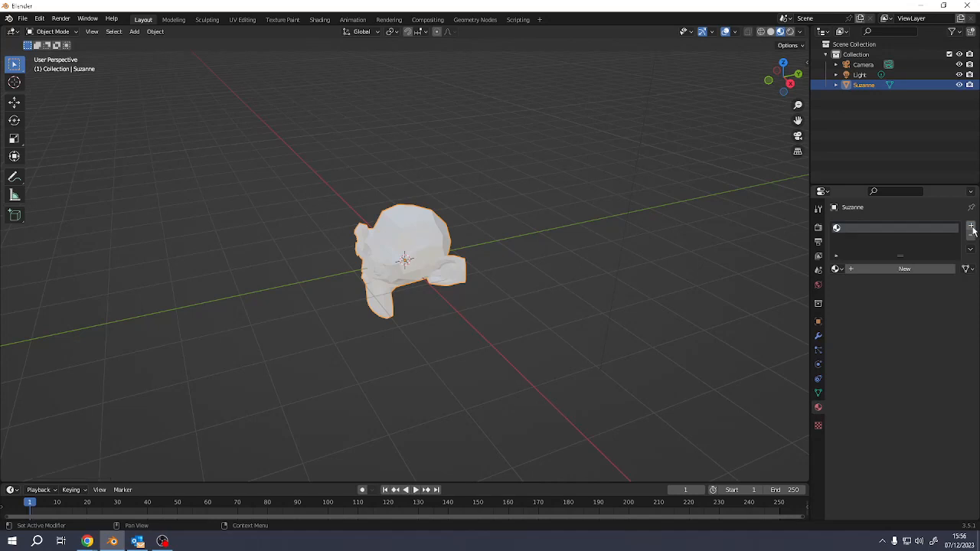
{"action": "left_click", "coordinate": [883, 269]}
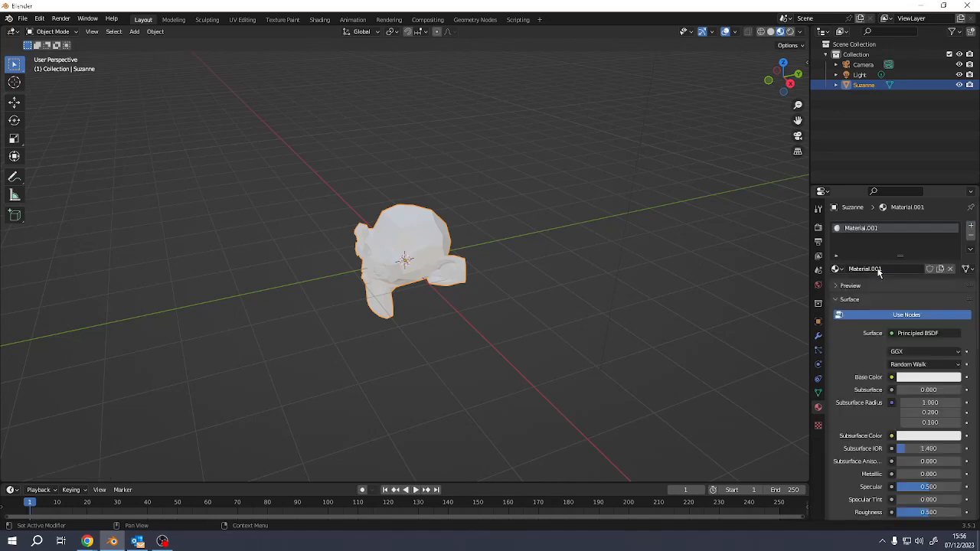
{"action": "left_click", "coordinate": [912, 377]}
{"action": "mouse_move", "coordinate": [912, 303]}
{"action": "left_mouse_down"}
{"action": "mouse_move", "coordinate": [903, 292]}
{"action": "mouse_move", "coordinate": [890, 295]}
{"action": "mouse_move", "coordinate": [895, 300]}
{"action": "left_mouse_up"}
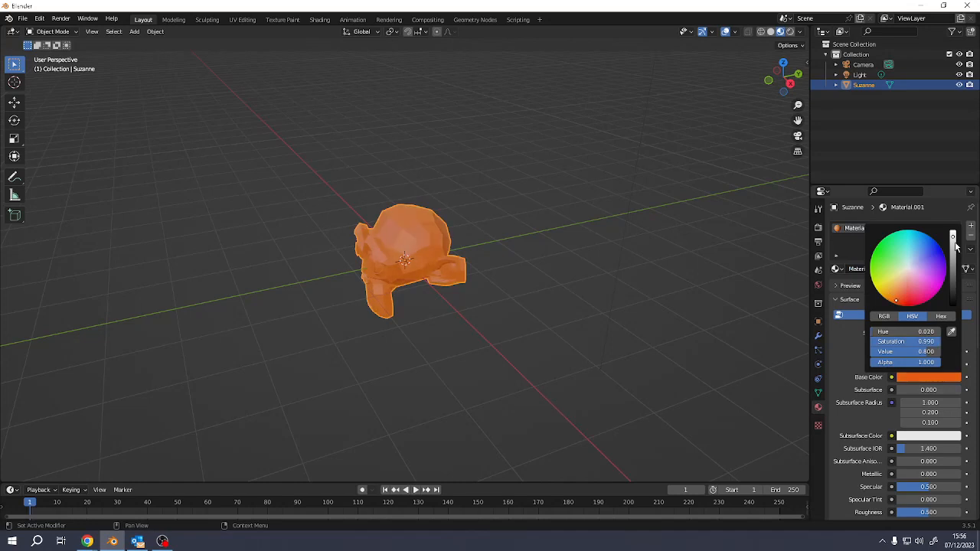
{"action": "left_click_drag", "start_coordinate": [954, 244], "coordinate": [953, 253]}
Apply Shade Smooth to the monkey.
{"action": "right_click", "coordinate": [414, 239]}
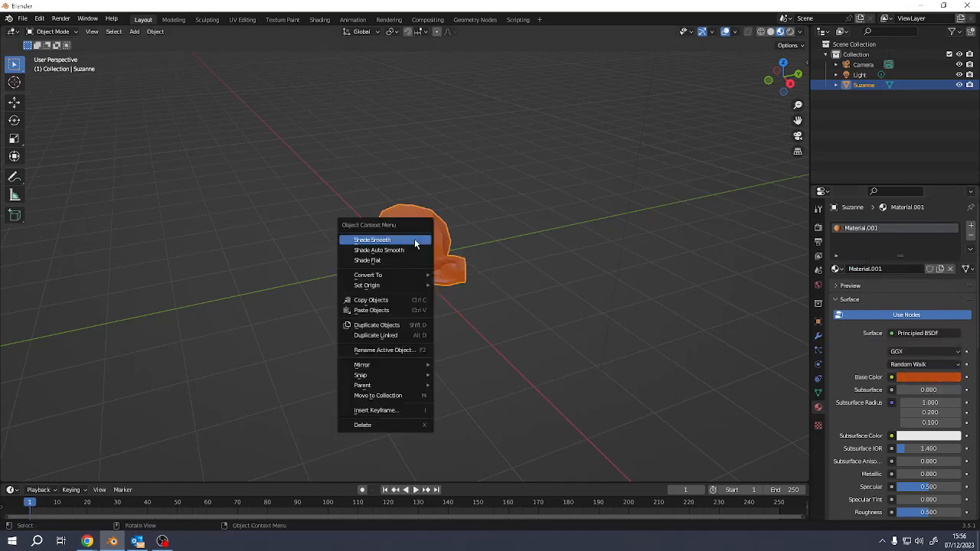
{"action": "left_click", "coordinate": [413, 237]}
{"action": "scroll", "coordinate": [413, 242], "scroll_direction": "up", "scroll_amount": 3}
{"action": "middle_click_drag", "start_coordinate": [414, 242], "coordinate": [447, 238]}
{"action": "scroll", "coordinate": [446, 238], "scroll_direction": "up", "scroll_amount": 1}
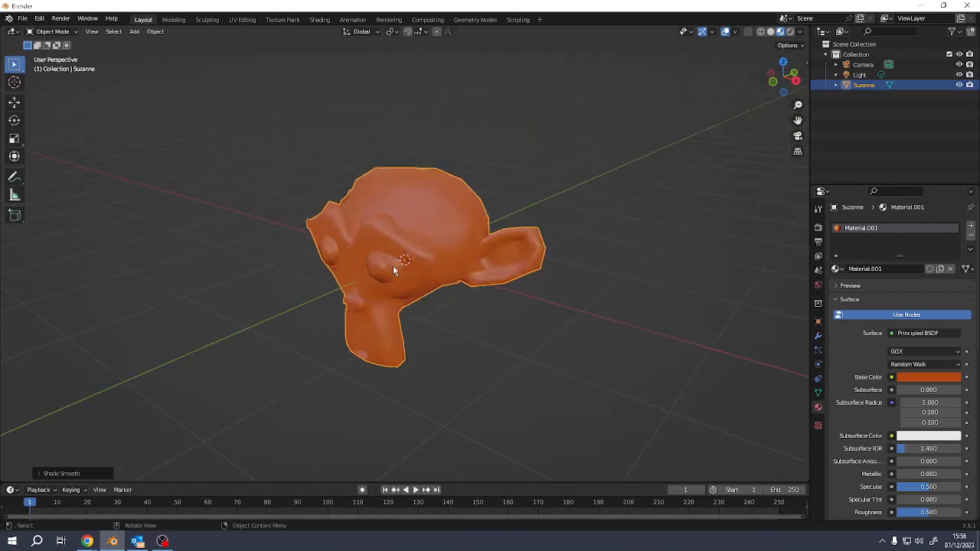
{"action": "scroll", "coordinate": [362, 277], "scroll_direction": "up", "scroll_amount": 3}
{"action": "middle_click_drag", "start_coordinate": [365, 274], "coordinate": [417, 263]}
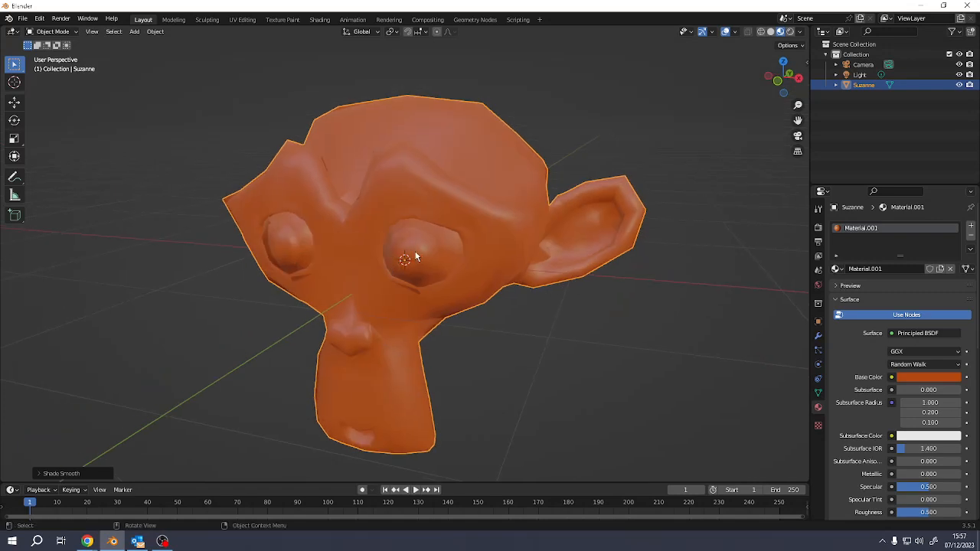
Open the monkey in Edit Mode and deselect all of its vertices.
{"action": "key", "text": "Tab"}
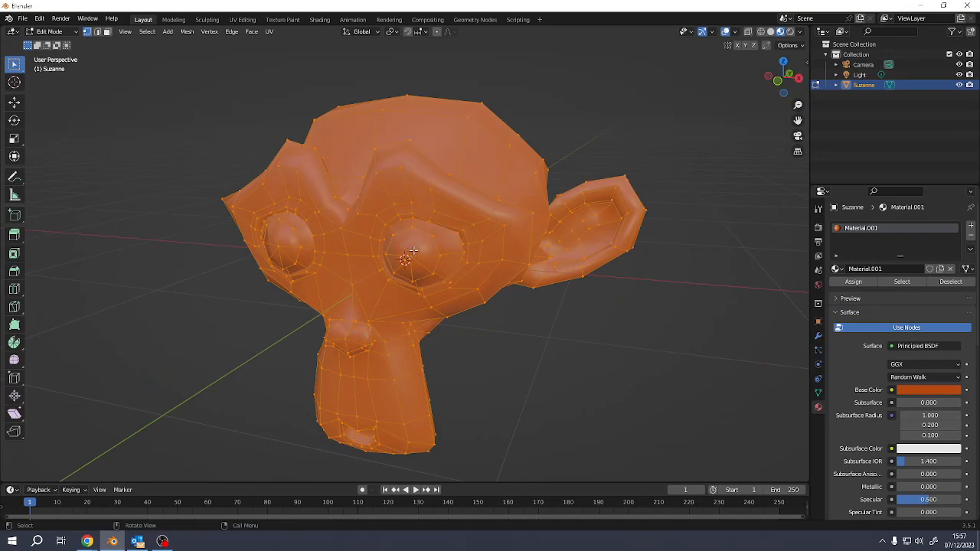
{"action": "middle_click_drag", "start_coordinate": [413, 250], "coordinate": [437, 244]}
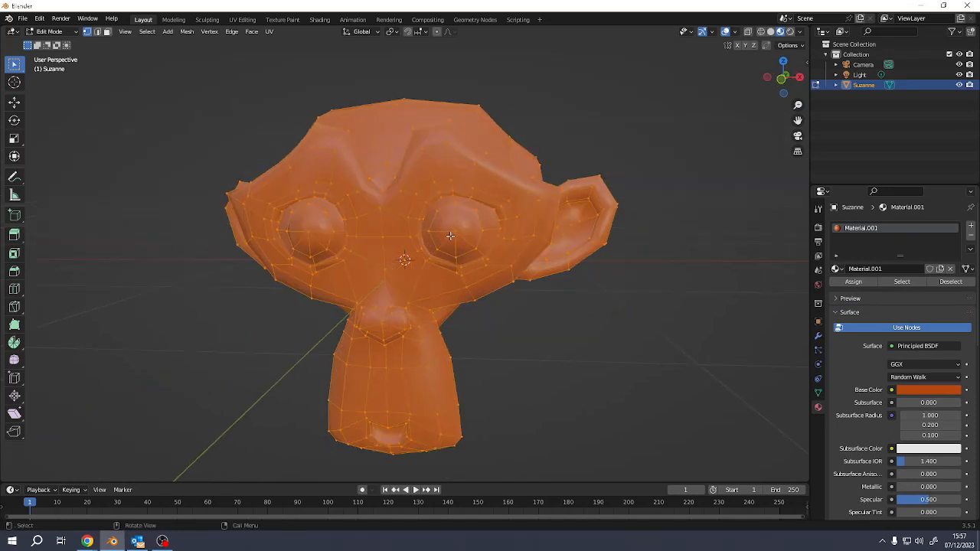
{"action": "key", "text": "alt+a"}
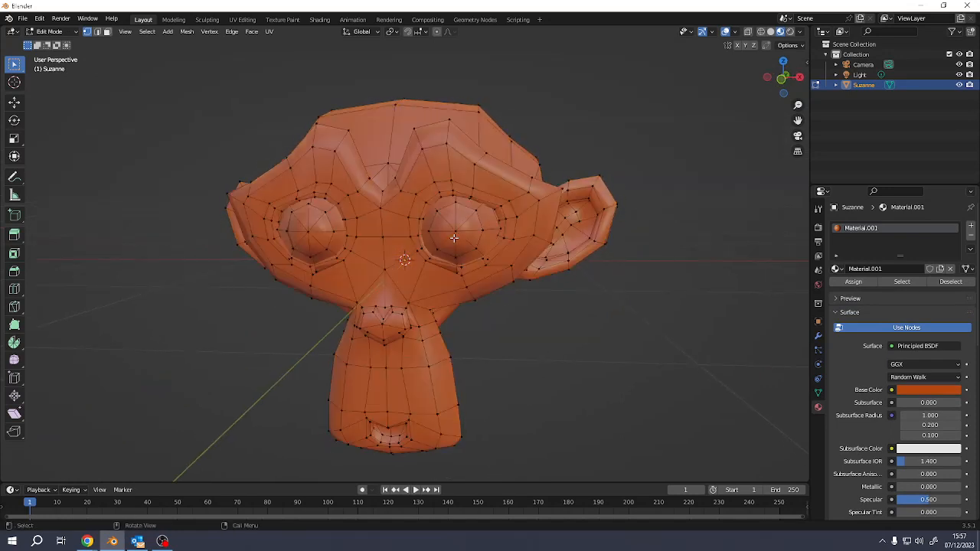
{"action": "key", "text": "a"}
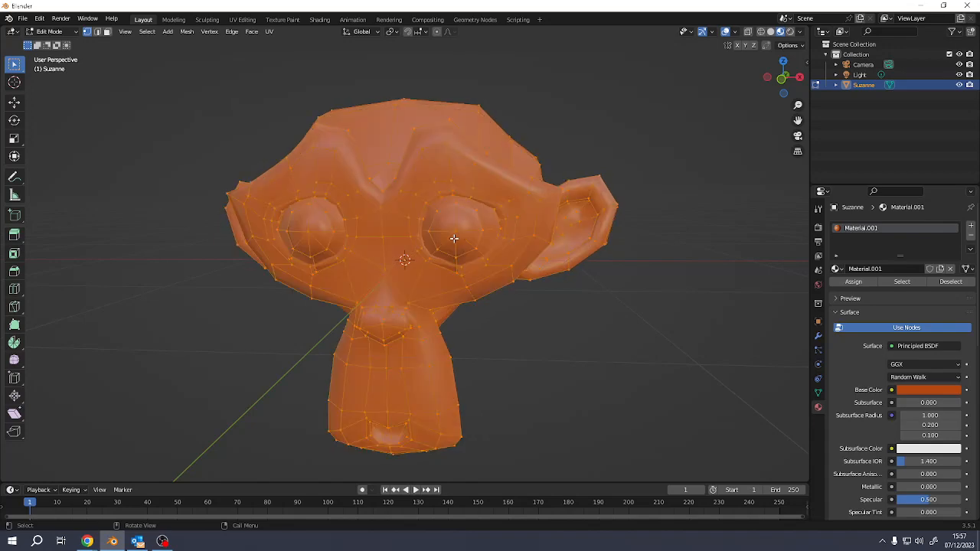
{"action": "key", "text": "alt+a"}
{"action": "key", "text": "a"}
{"action": "key", "text": "alt+a"}
{"action": "key", "text": "a"}
{"action": "key", "text": "alt+a"}
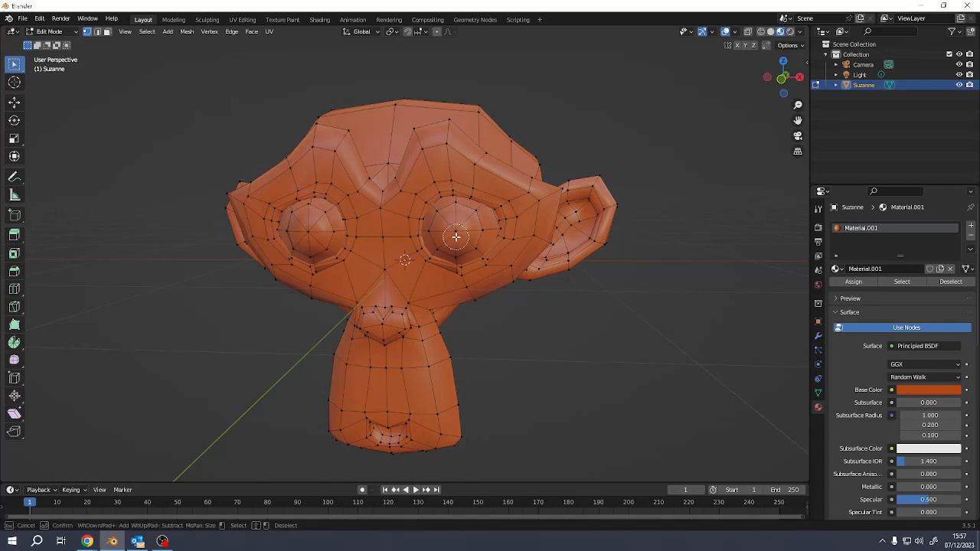
Try circle-selecting vertices across the monkey's face with different selection radii, and clear the selection.
{"action": "key", "text": "c"}
{"action": "scroll", "coordinate": [455, 229], "scroll_direction": "down", "scroll_amount": 12}
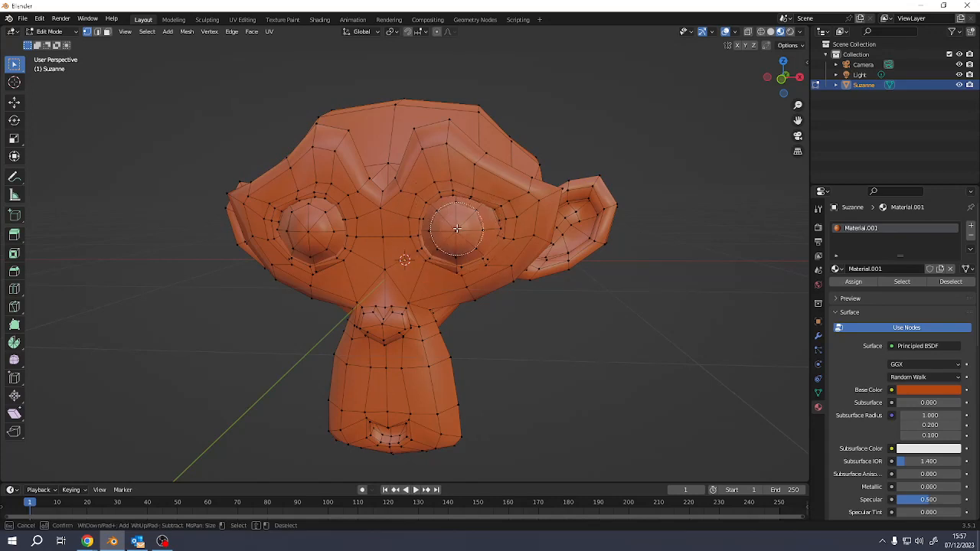
{"action": "scroll", "coordinate": [448, 237], "scroll_direction": "up", "scroll_amount": 10}
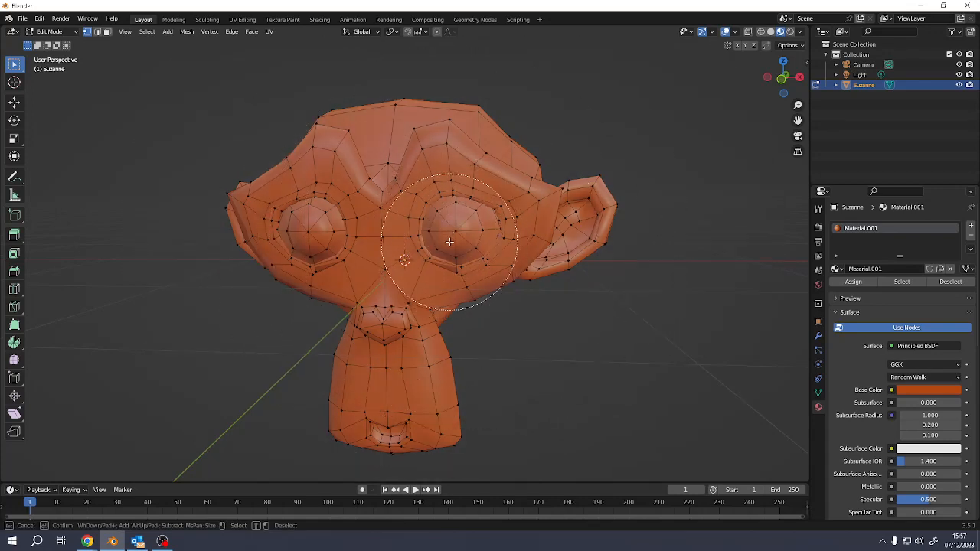
{"action": "mouse_move", "coordinate": [455, 243]}
{"action": "left_mouse_down"}
{"action": "mouse_move", "coordinate": [455, 230]}
{"action": "mouse_move", "coordinate": [283, 253]}
{"action": "mouse_move", "coordinate": [429, 230]}
{"action": "mouse_move", "coordinate": [528, 230]}
{"action": "mouse_move", "coordinate": [318, 176]}
{"action": "mouse_move", "coordinate": [251, 252]}
{"action": "mouse_move", "coordinate": [428, 314]}
{"action": "mouse_move", "coordinate": [368, 252]}
{"action": "mouse_move", "coordinate": [391, 352]}
{"action": "mouse_move", "coordinate": [499, 203]}
{"action": "left_mouse_up"}
{"action": "mouse_move", "coordinate": [498, 203]}
{"action": "middle_mouse_down"}
{"action": "mouse_move", "coordinate": [502, 245]}
{"action": "mouse_move", "coordinate": [419, 223]}
{"action": "mouse_move", "coordinate": [345, 156]}
{"action": "middle_mouse_up"}
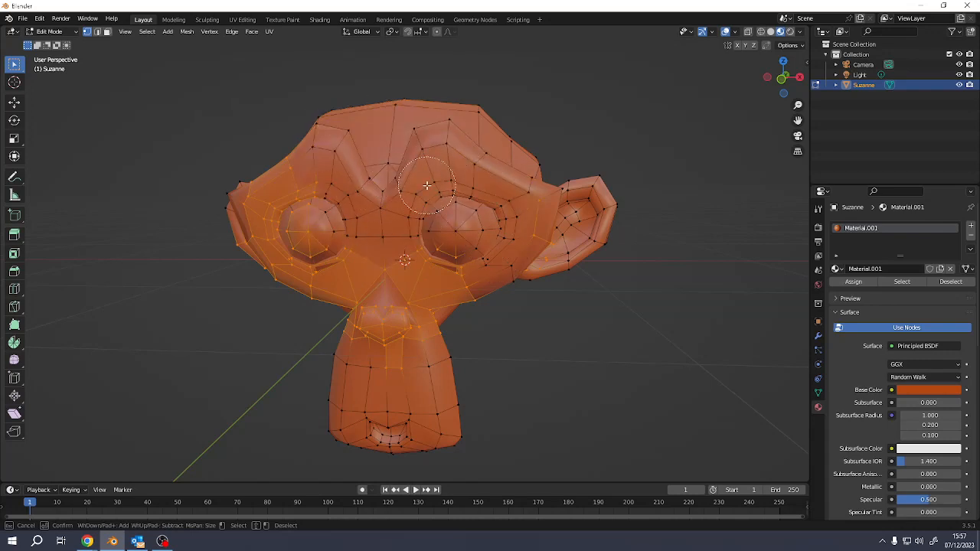
{"action": "key", "text": "Escape"}
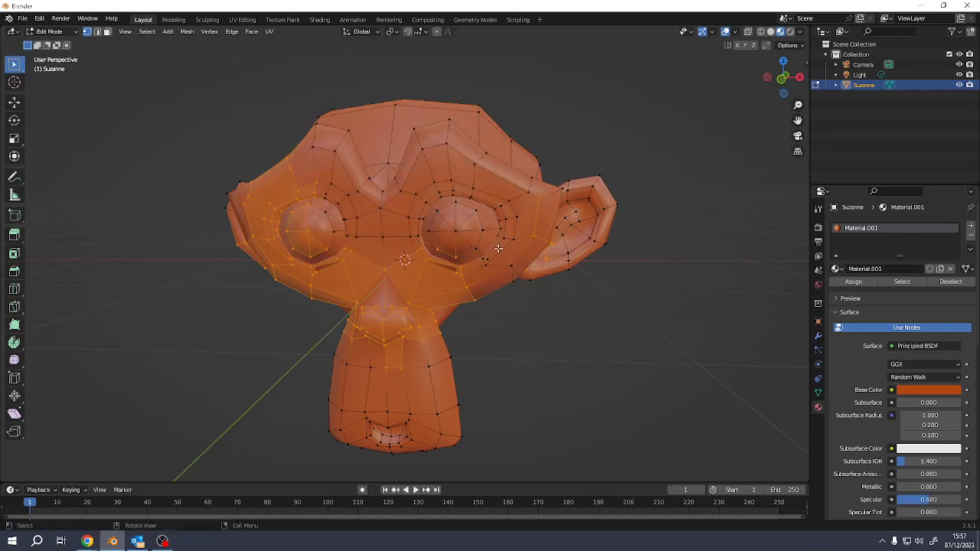
{"action": "key", "text": "a"}
{"action": "key", "text": "alt+a"}
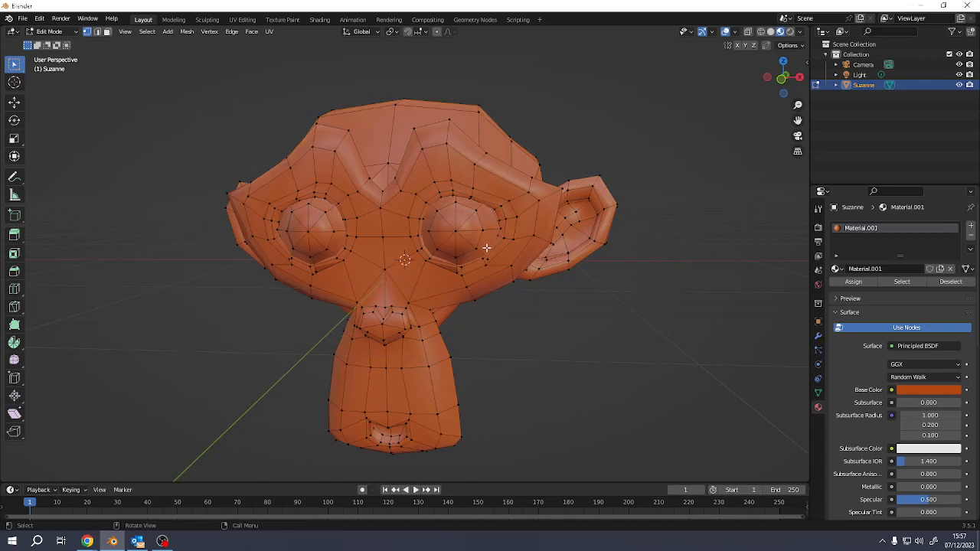
{"action": "key", "text": "c"}
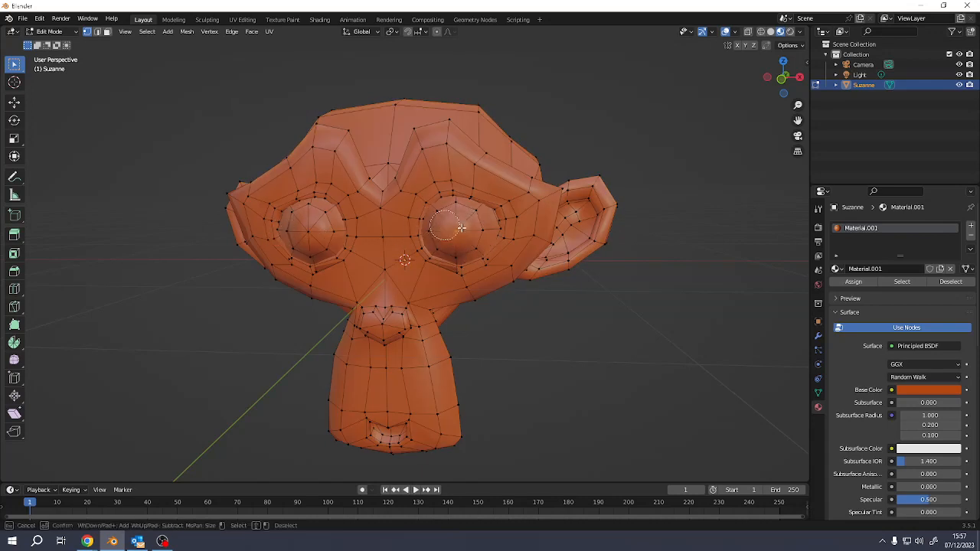
{"action": "key", "text": "Escape"}
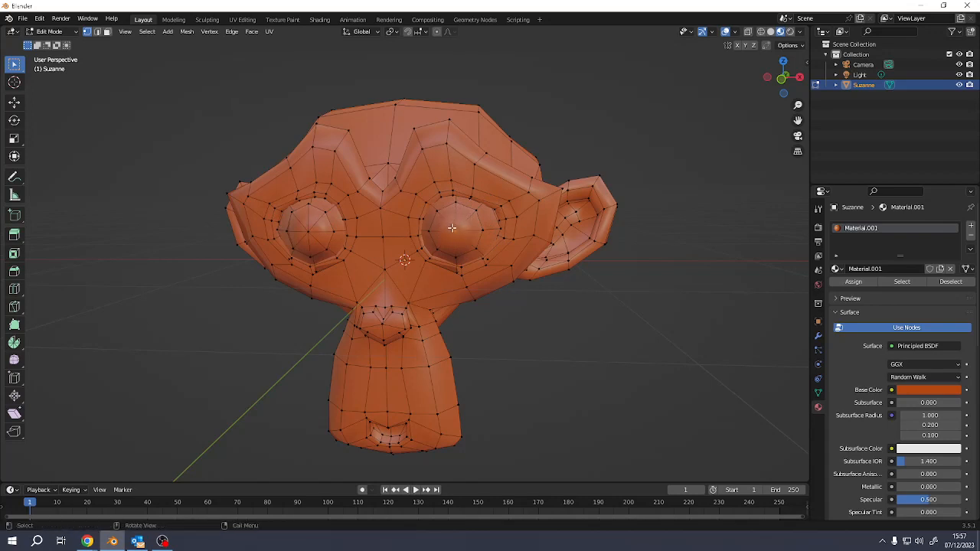
Circle-select the central faces of both of the monkey's eyes in face select mode.
{"action": "key", "text": "3"}
{"action": "key", "text": "c"}
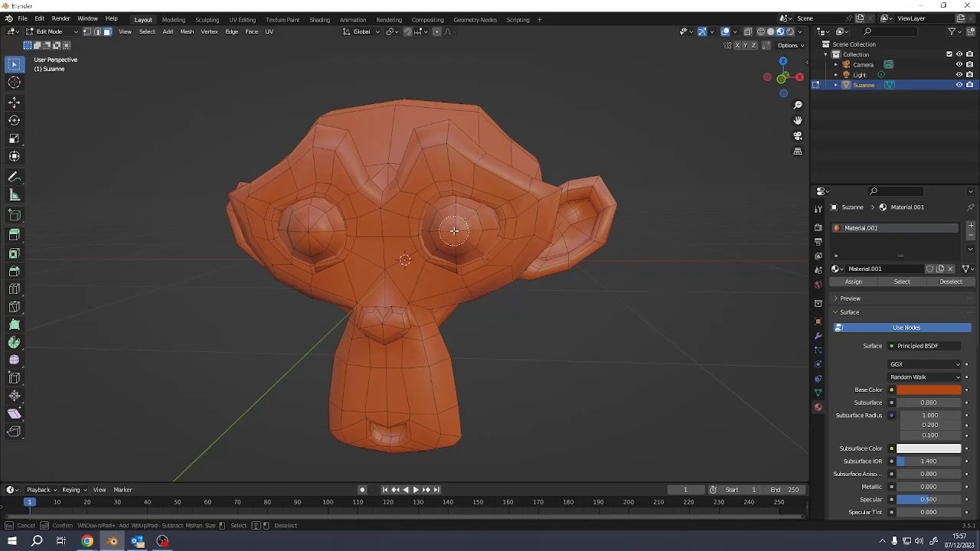
{"action": "left_click", "coordinate": [456, 230]}
{"action": "left_click", "coordinate": [307, 231]}
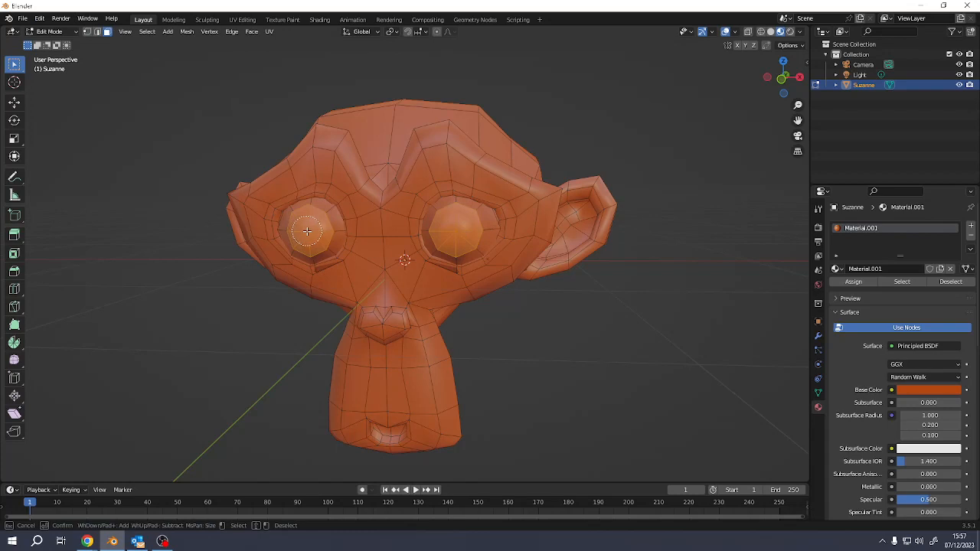
{"action": "key", "text": "Escape"}
Add a second material with a white base color to the monkey and assign it to the selected eye faces.
{"action": "left_click", "coordinate": [970, 227]}
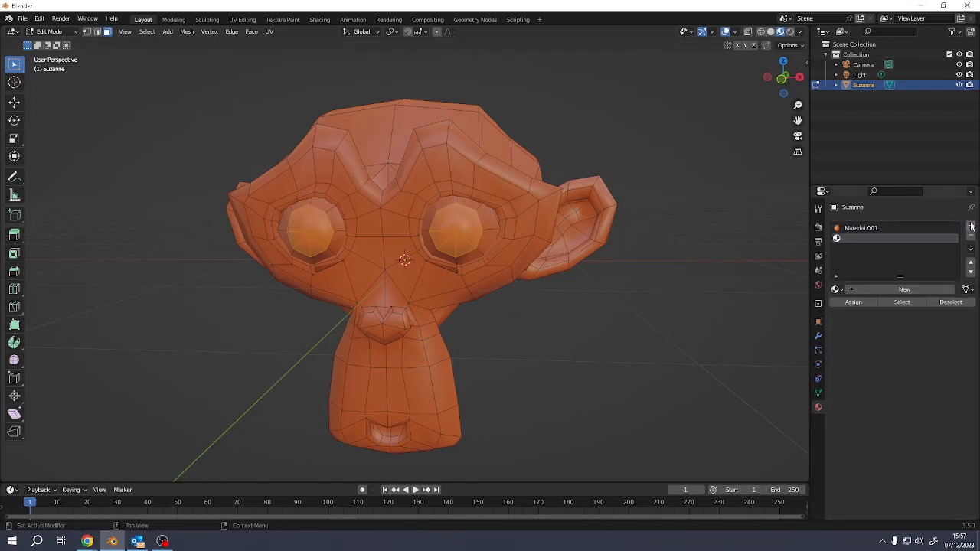
{"action": "left_click", "coordinate": [908, 289]}
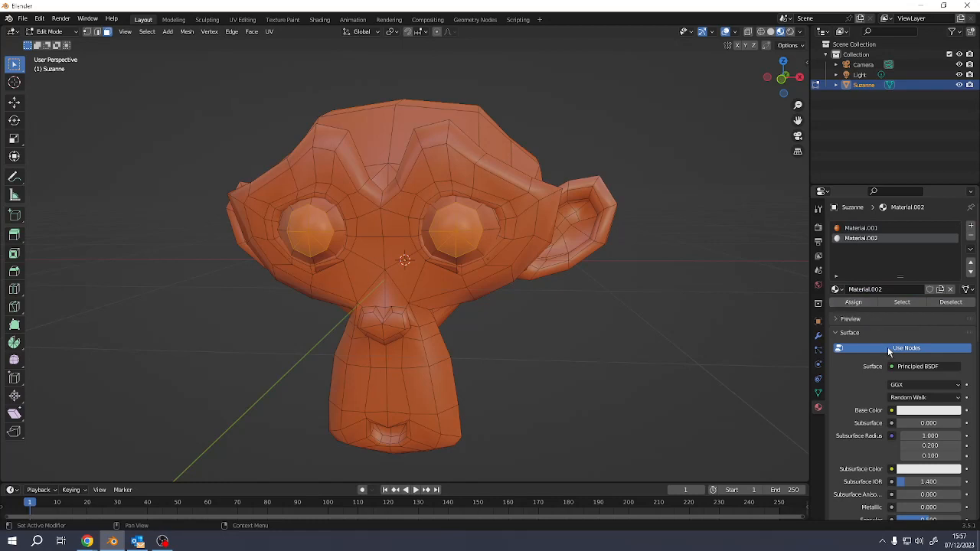
{"action": "left_click", "coordinate": [888, 348]}
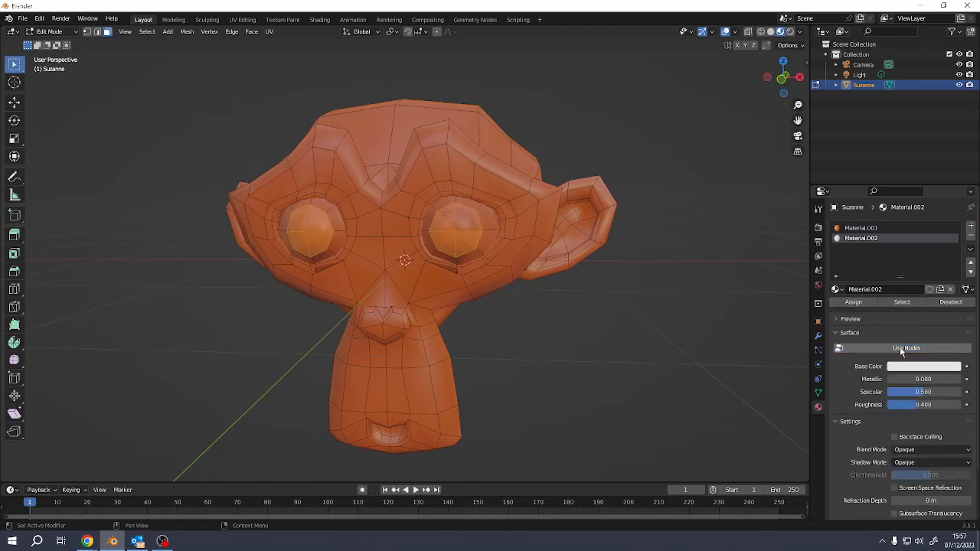
{"action": "left_click", "coordinate": [902, 350]}
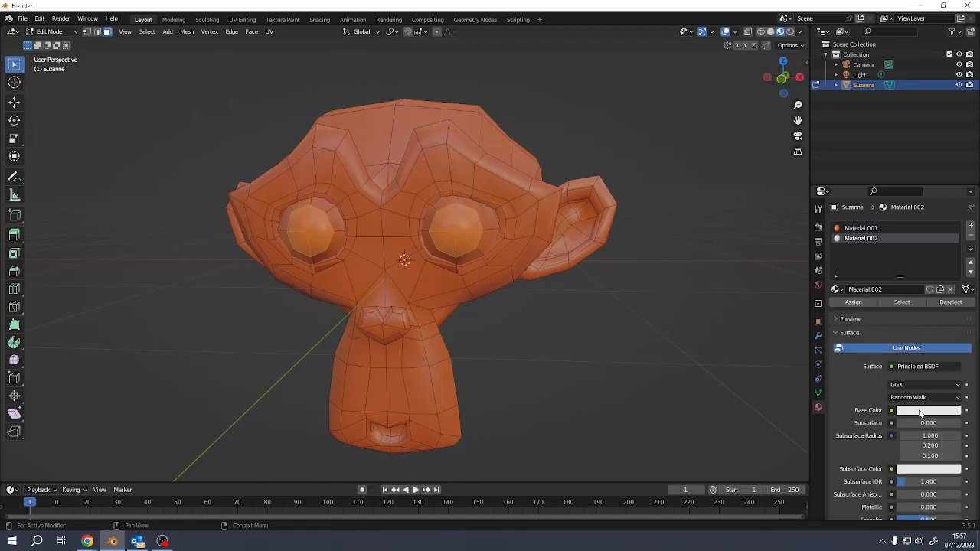
{"action": "left_click", "coordinate": [920, 411]}
{"action": "left_click", "coordinate": [856, 303]}
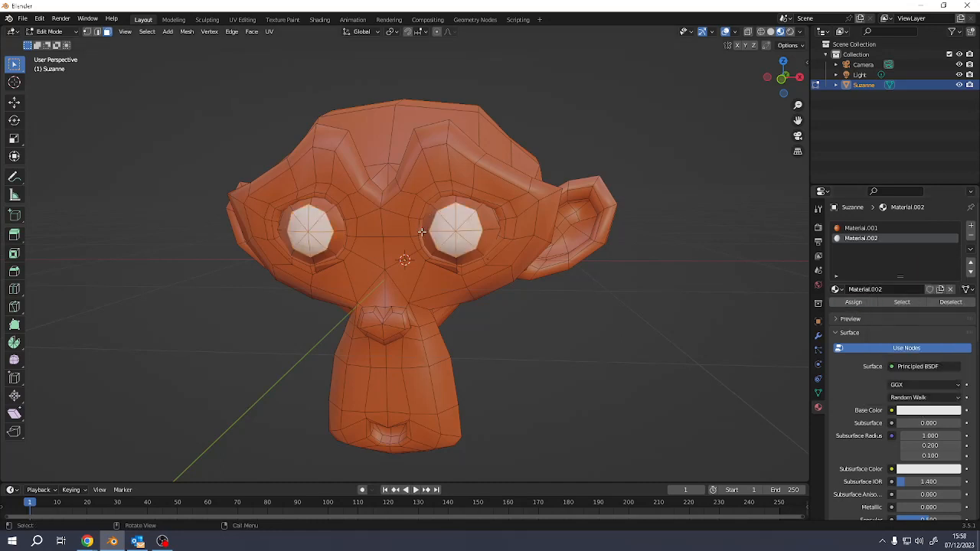
Subdivide the selected faces of both eyes once.
{"action": "key", "text": "F3"}
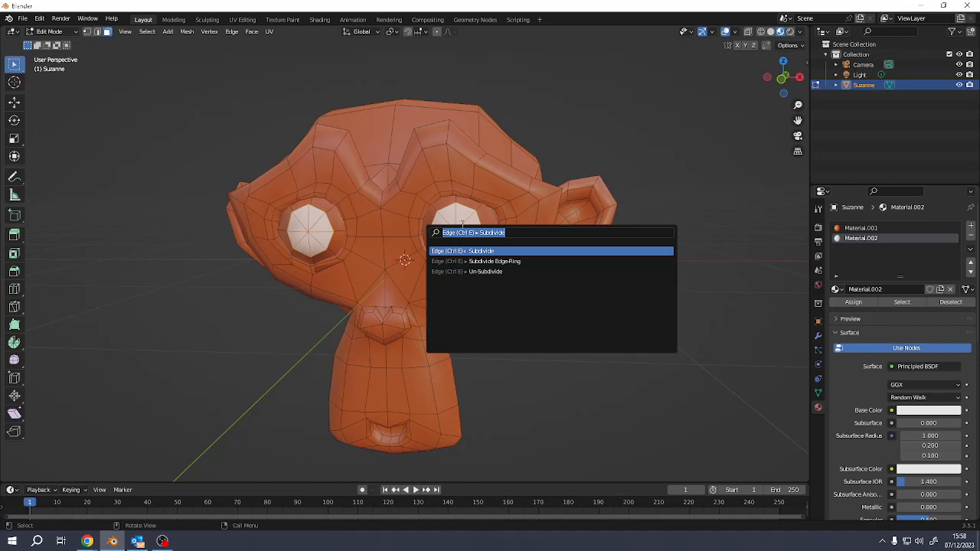
{"action": "type", "text": "sub"}
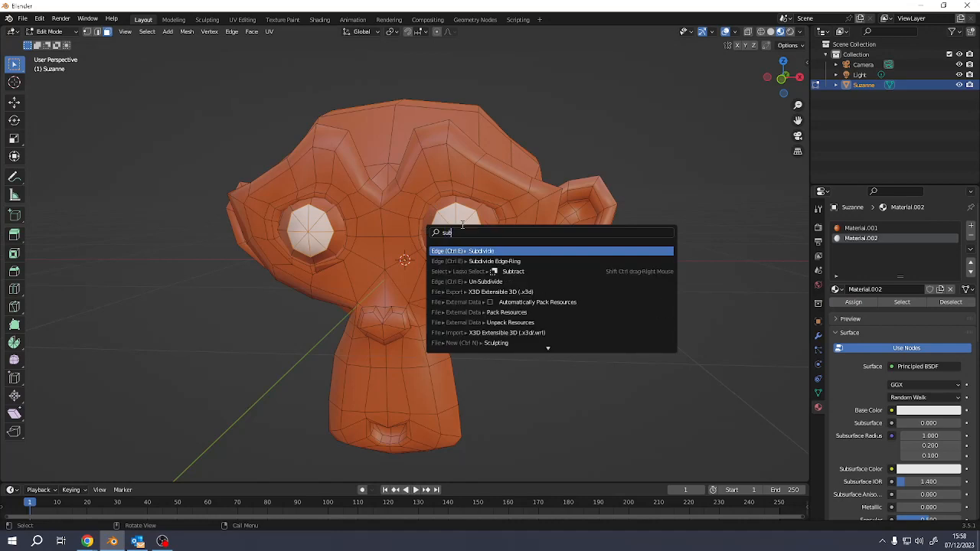
{"action": "key", "text": "Return"}
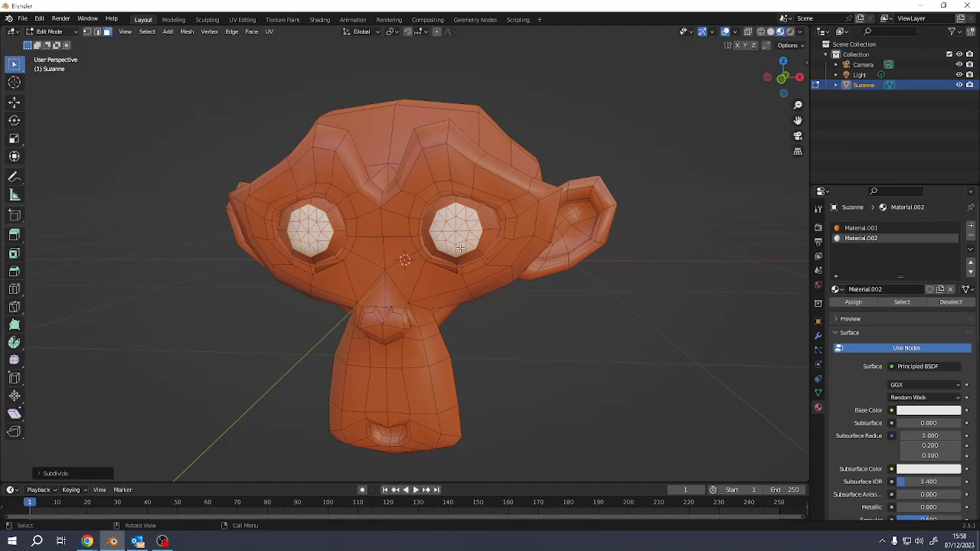
Clear the selection and circle-select only the innermost faces of both eyes as pupils.
{"action": "scroll", "coordinate": [460, 248], "scroll_direction": "up", "scroll_amount": 3}
{"action": "key", "text": "a"}
{"action": "key", "text": "a"}
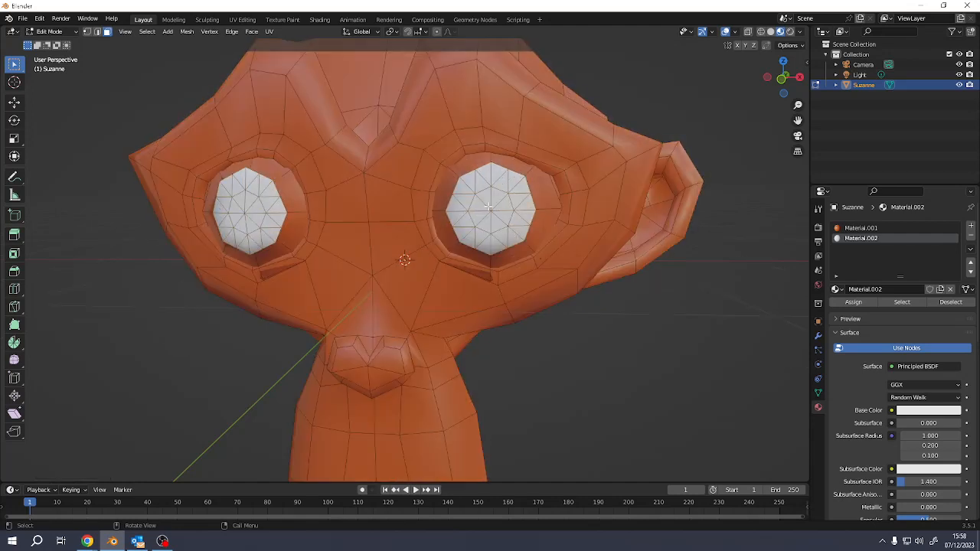
{"action": "key", "text": "c"}
{"action": "left_click", "coordinate": [490, 212]}
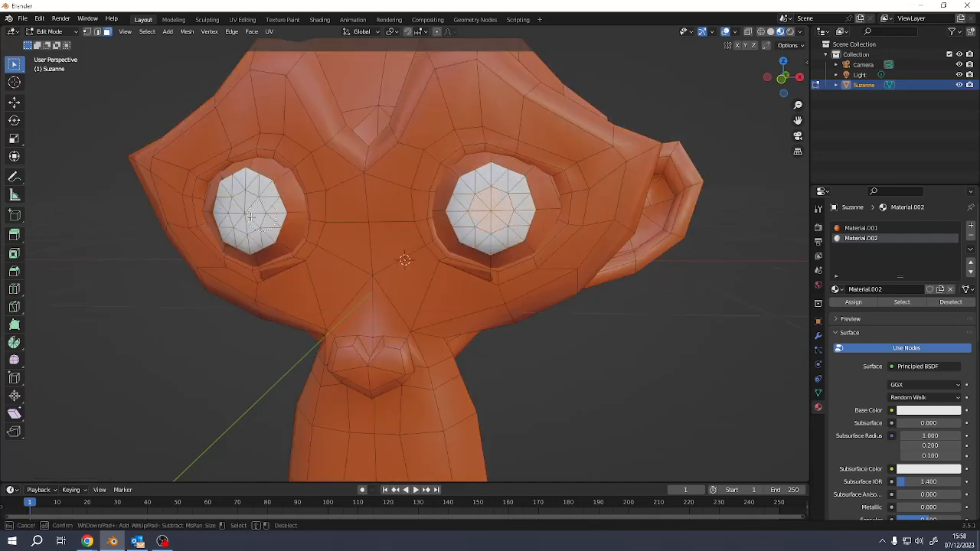
{"action": "right_click", "coordinate": [245, 210]}
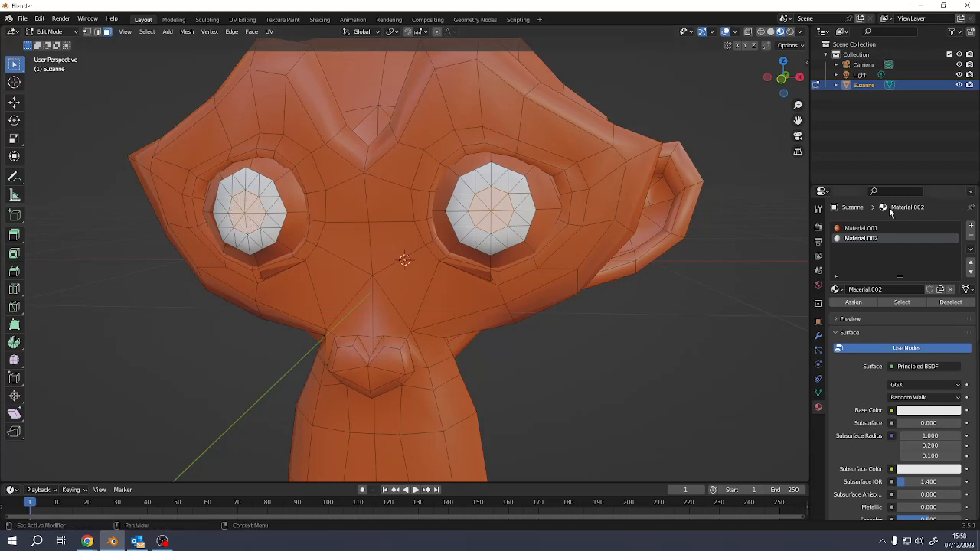
Add a third material with a black base color and assign it to the selected pupil faces.
{"action": "left_click", "coordinate": [970, 226]}
{"action": "left_click", "coordinate": [903, 289]}
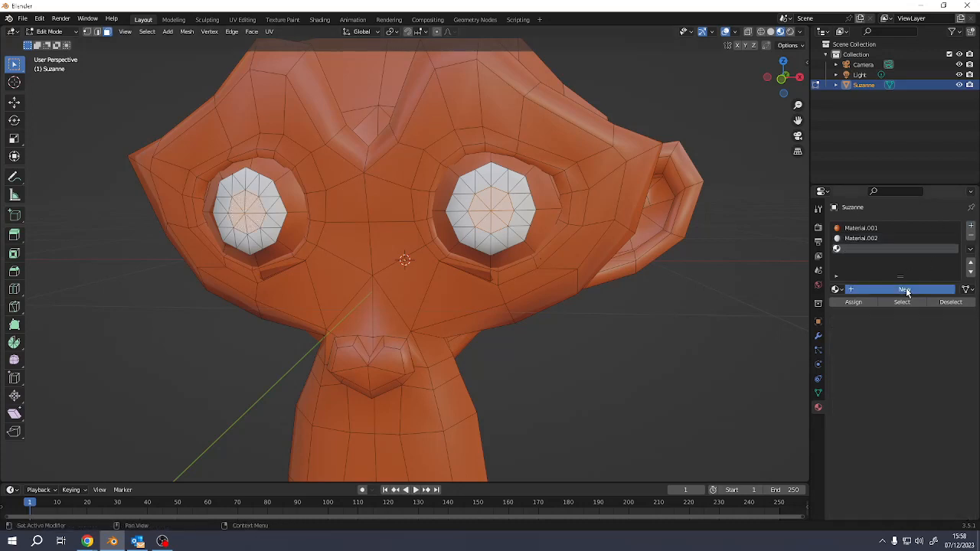
{"action": "left_click", "coordinate": [910, 411]}
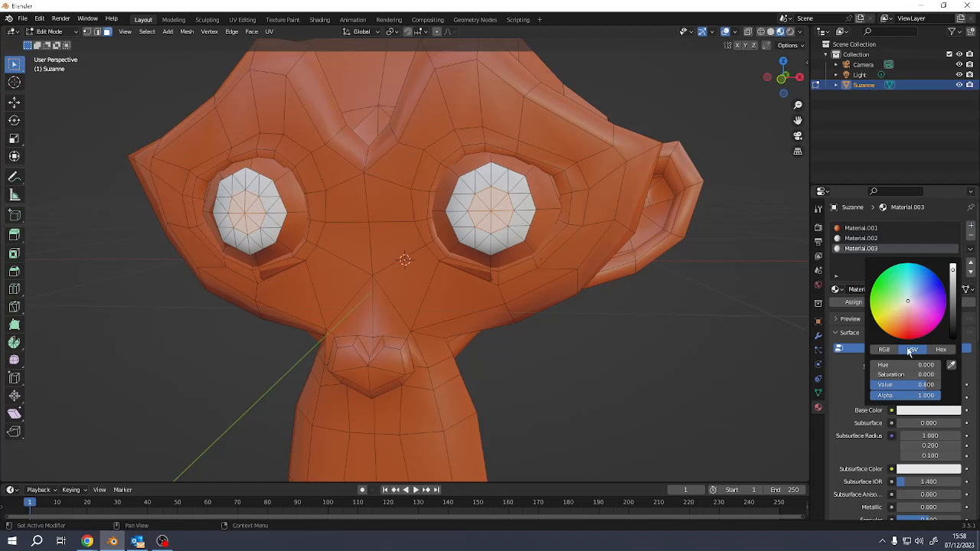
{"action": "left_click_drag", "start_coordinate": [952, 270], "coordinate": [952, 338]}
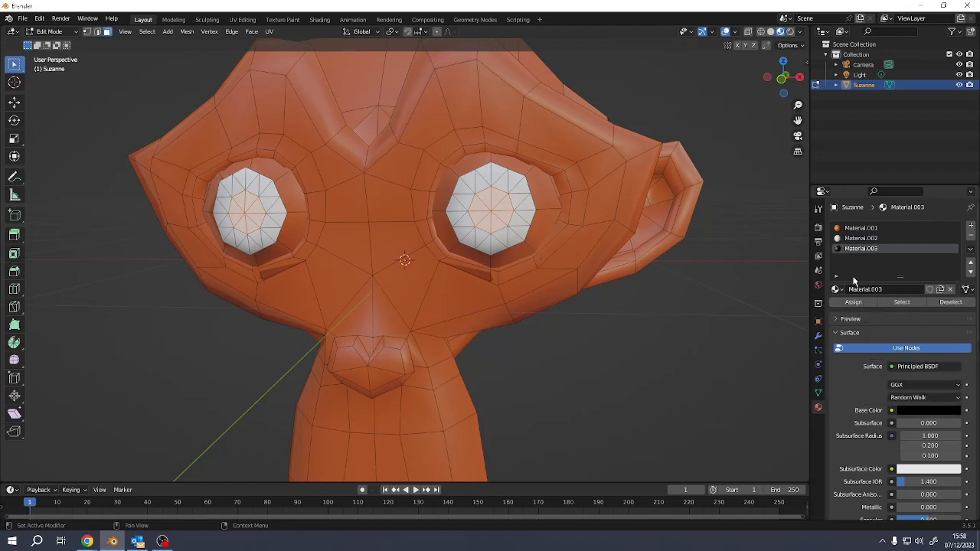
{"action": "left_click", "coordinate": [853, 302]}
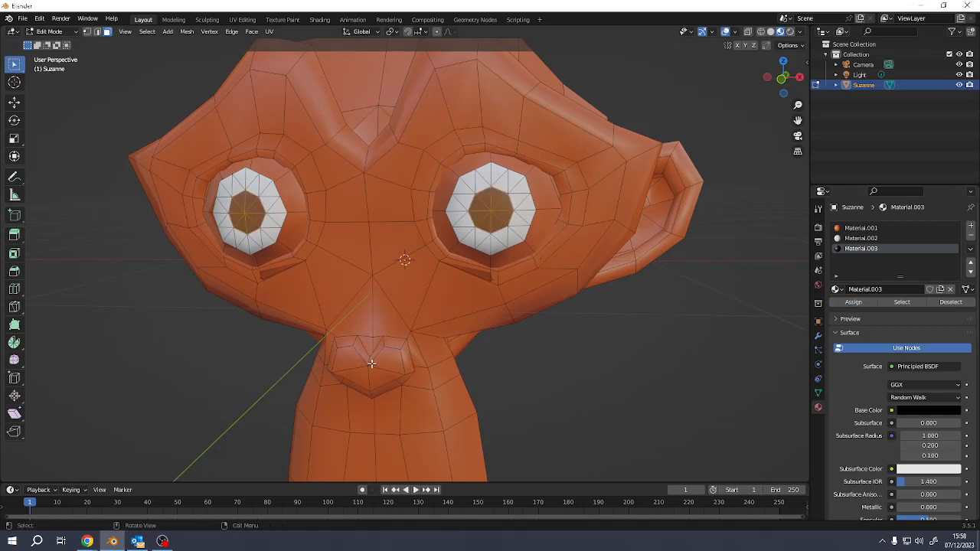
Deselect the pupils and circle-select the front faces of the monkey's nose.
{"action": "key", "text": "alt+a"}
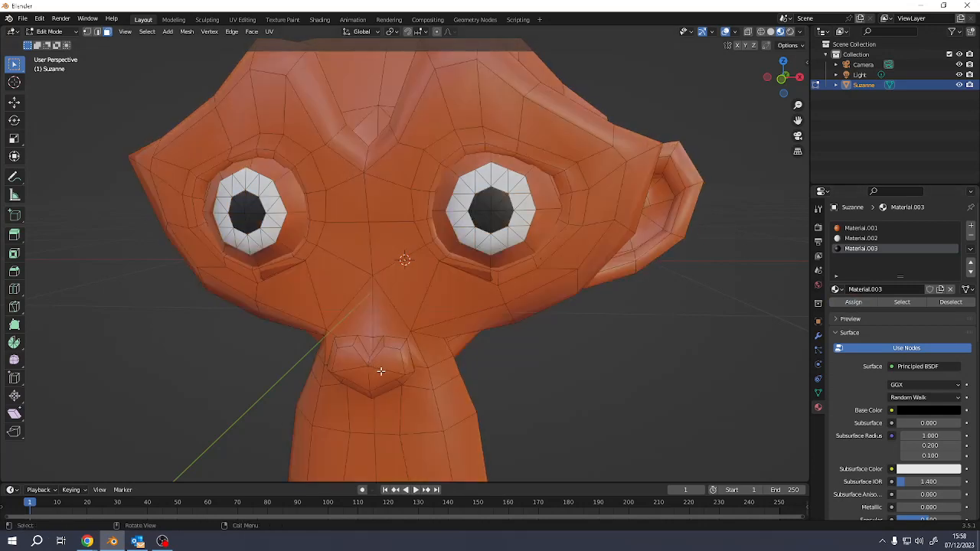
{"action": "key", "text": "c"}
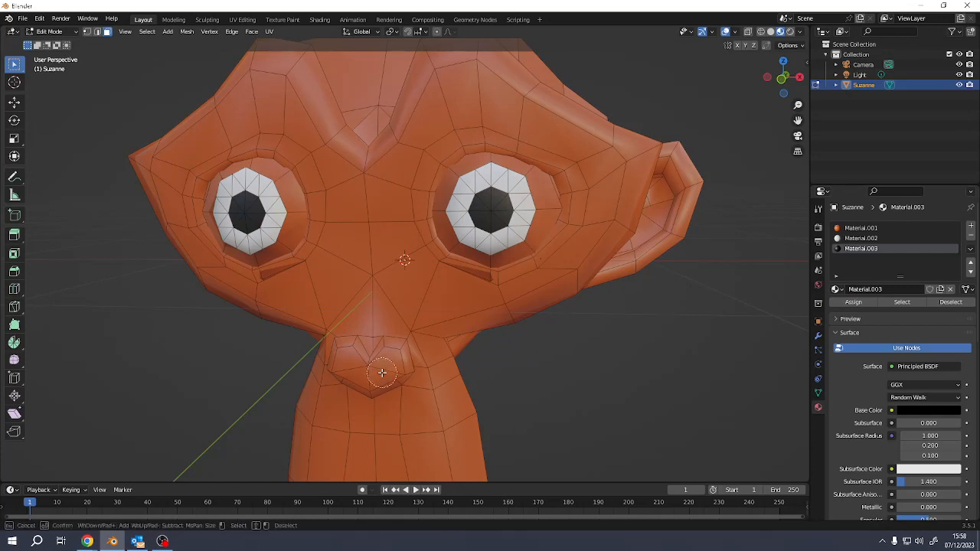
{"action": "left_click_drag", "start_coordinate": [387, 369], "coordinate": [349, 372]}
{"action": "right_click", "coordinate": [350, 372]}
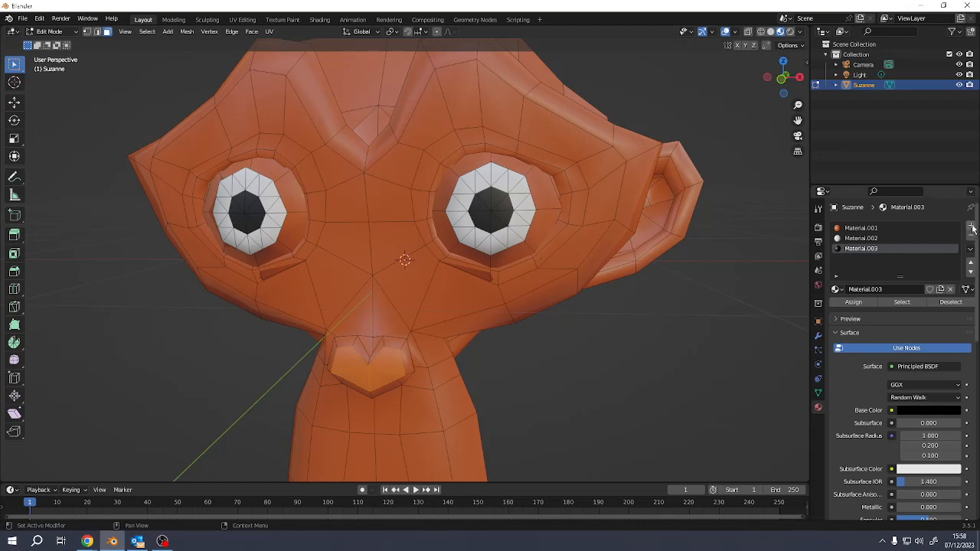
Add a fourth material in pink (hue about 0.87, saturation about 0.91), assign it to the nose faces, and return to Object Mode.
{"action": "left_click", "coordinate": [971, 229]}
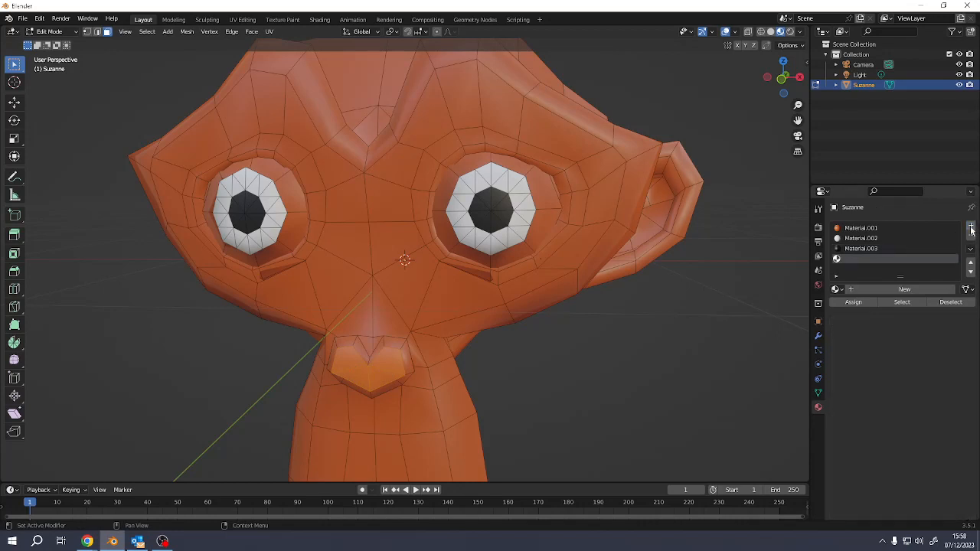
{"action": "left_click", "coordinate": [897, 292]}
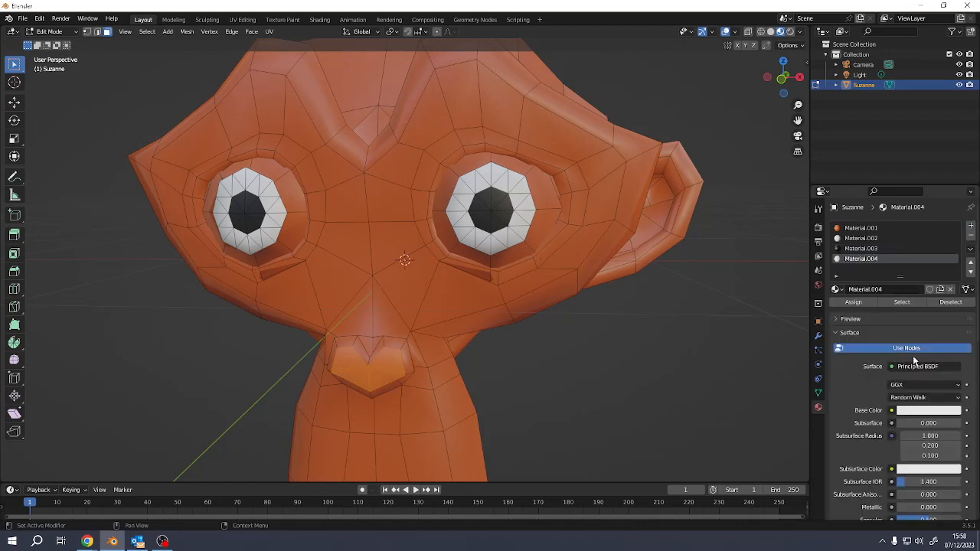
{"action": "left_click", "coordinate": [922, 411]}
{"action": "left_click", "coordinate": [940, 409]}
{"action": "left_click", "coordinate": [907, 324]}
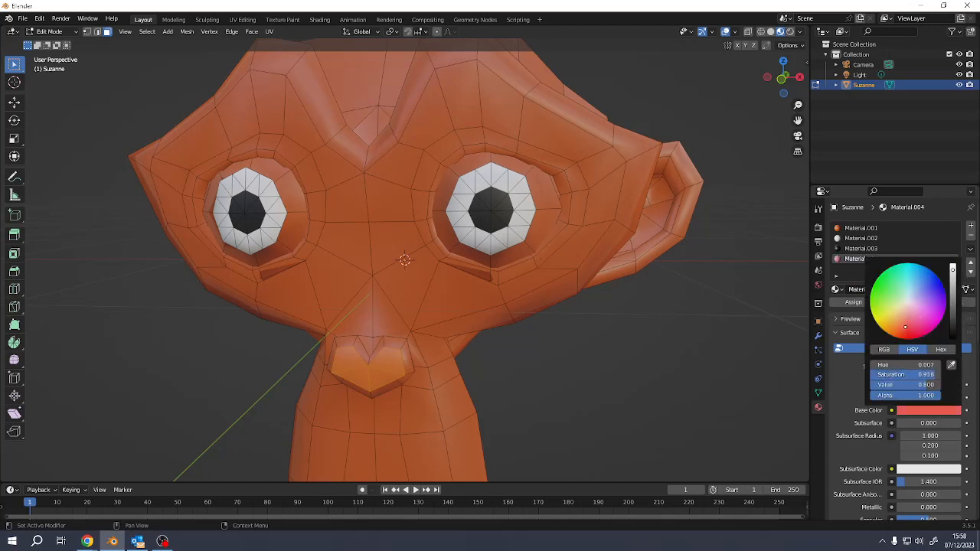
{"action": "left_click_drag", "start_coordinate": [905, 327], "coordinate": [928, 318]}
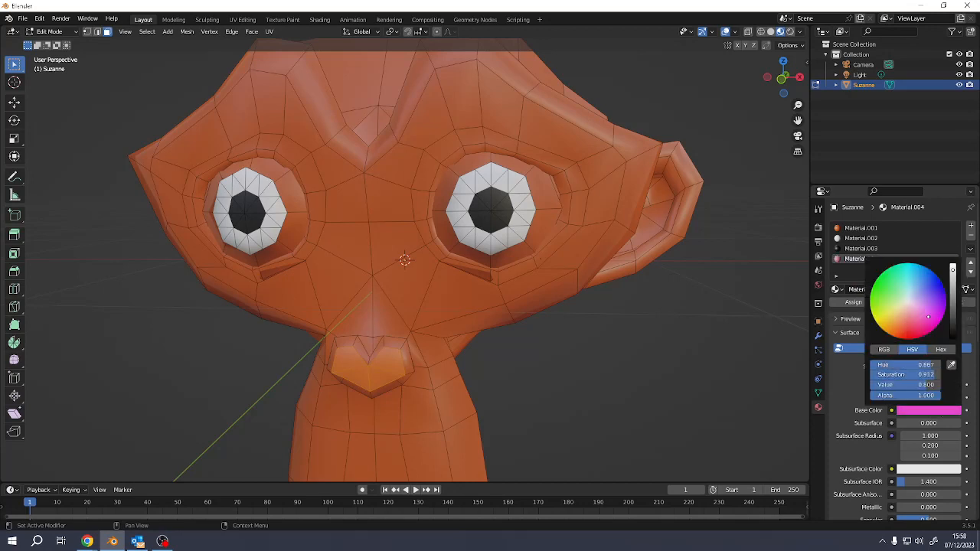
{"action": "left_click", "coordinate": [853, 302]}
{"action": "scroll", "coordinate": [377, 250], "scroll_direction": "down", "scroll_amount": 6}
{"action": "key", "text": "Tab"}
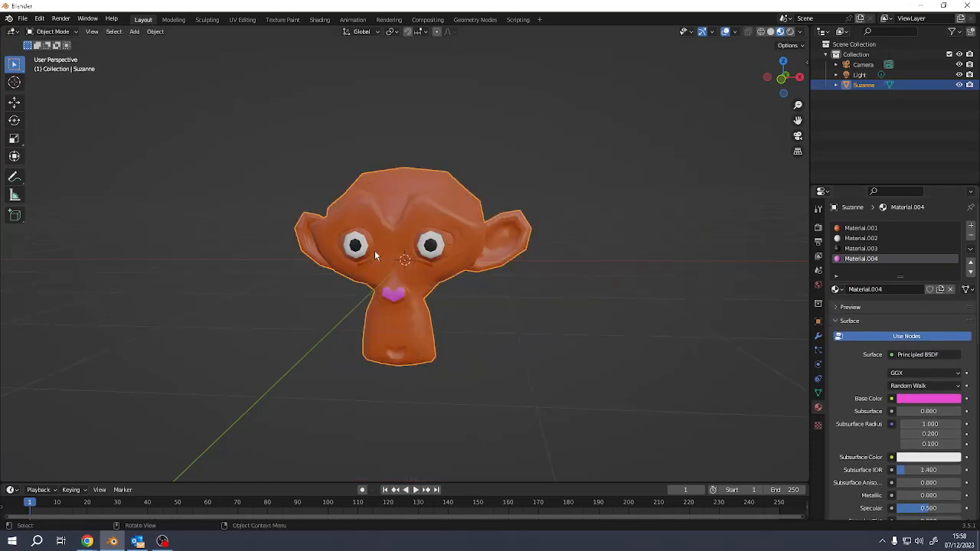
Add a plane mesh at the monkey's position and scale it up until it extends well beyond the head on all sides.
{"action": "scroll", "coordinate": [375, 251], "scroll_direction": "down", "scroll_amount": 5}
{"action": "middle_click_drag", "start_coordinate": [375, 251], "coordinate": [420, 269]}
{"action": "key", "text": "shift+a"}
{"action": "mouse_move", "coordinate": [446, 269]}
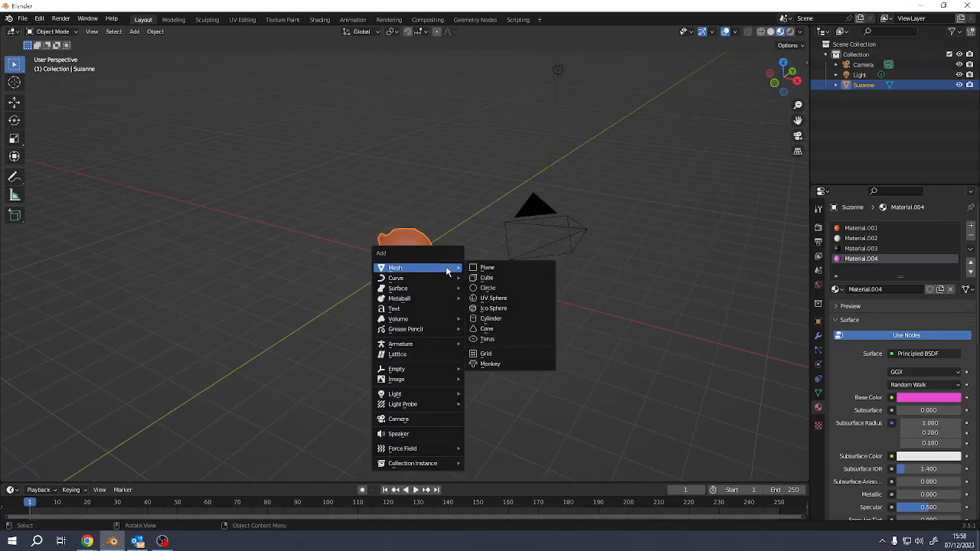
{"action": "left_click", "coordinate": [501, 266]}
{"action": "key", "text": "s"}
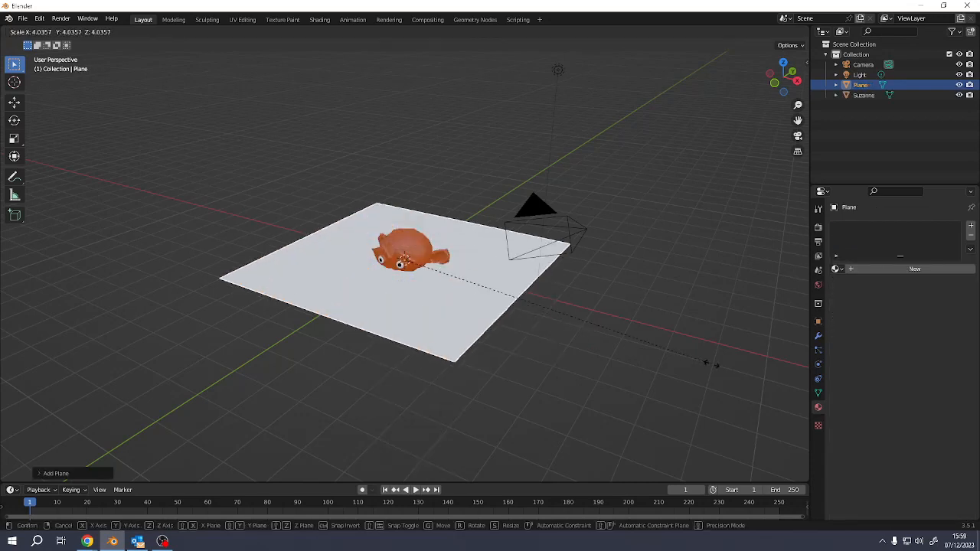
{"action": "left_click", "coordinate": [723, 368]}
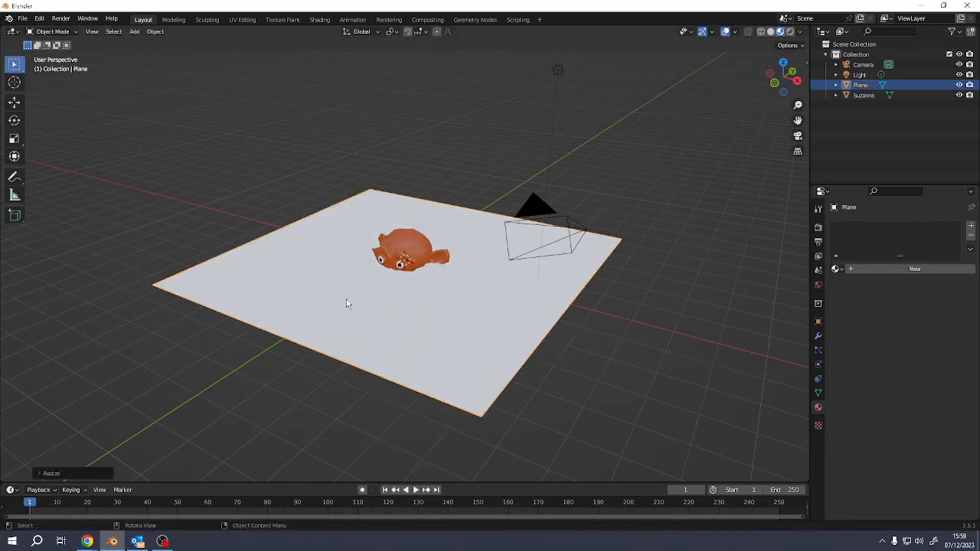
Raise the plane along the Z axis until it is high above the monkey.
{"action": "key", "text": "g"}
{"action": "key", "text": "z"}
{"action": "left_click", "coordinate": [340, 88]}
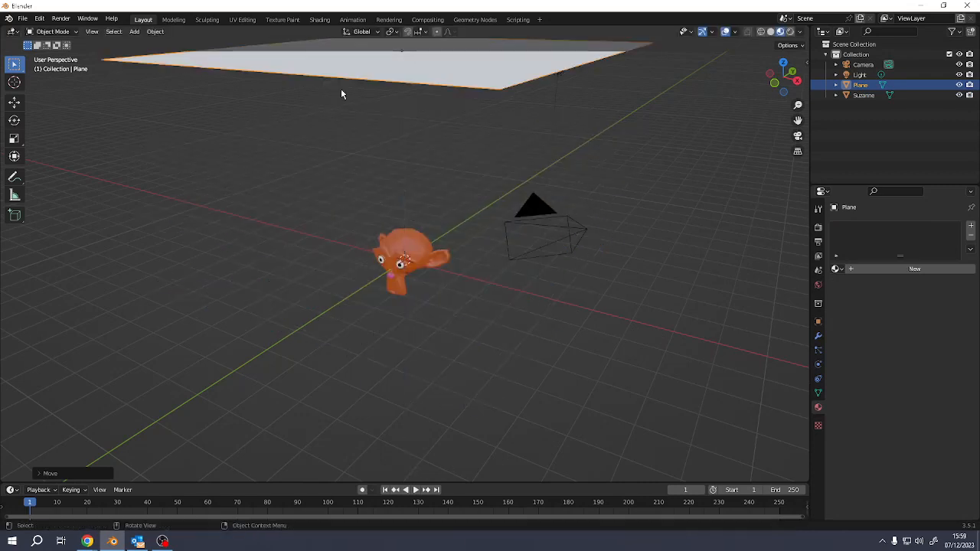
Add an emitter particle system to the plane and play the animation to preview the falling particles.
{"action": "left_click", "coordinate": [819, 350]}
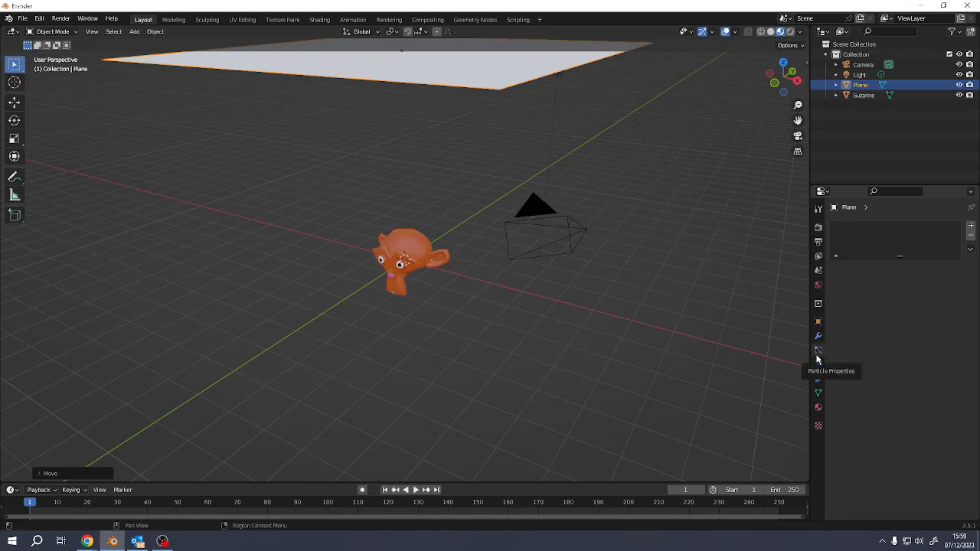
{"action": "left_click", "coordinate": [970, 226]}
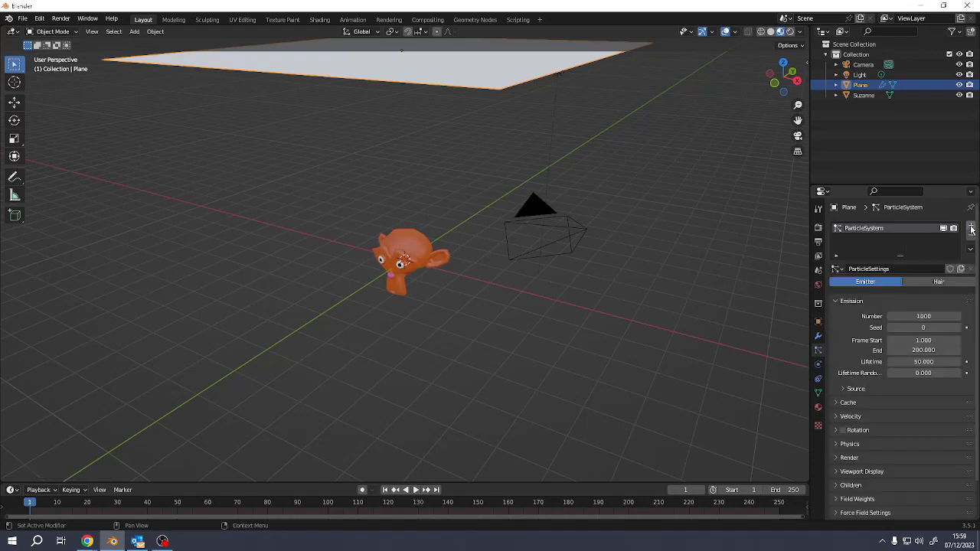
{"action": "middle_click_drag", "start_coordinate": [415, 120], "coordinate": [559, 403]}
{"action": "left_click", "coordinate": [415, 490]}
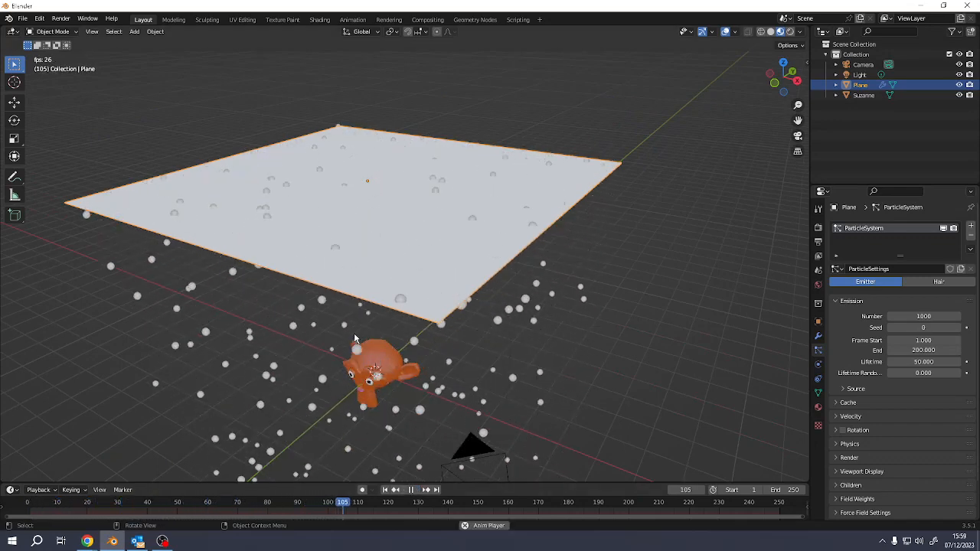
Set the plane's particles to render as Object and bring the instance object settings into view.
{"action": "scroll", "coordinate": [842, 428], "scroll_direction": "down", "scroll_amount": 2}
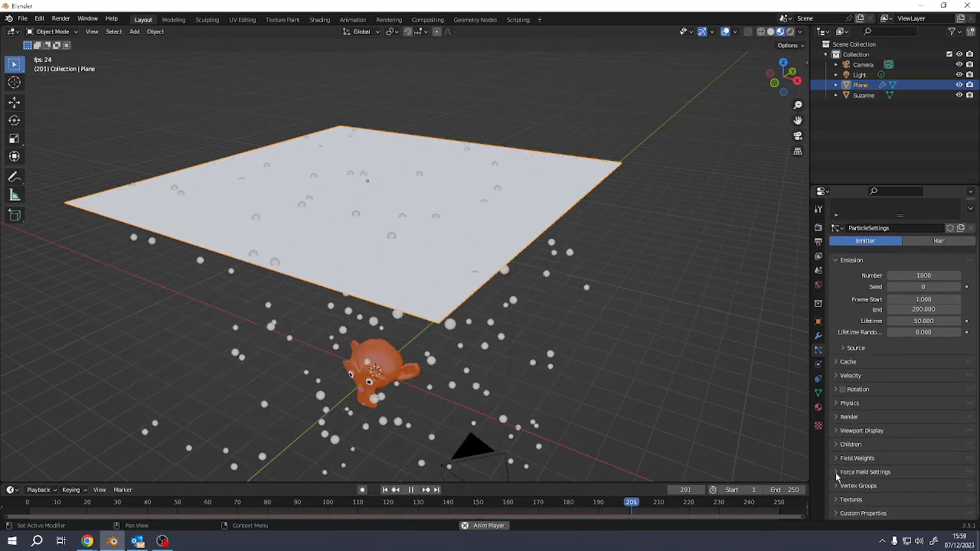
{"action": "left_click", "coordinate": [838, 417]}
{"action": "left_click", "coordinate": [918, 434]}
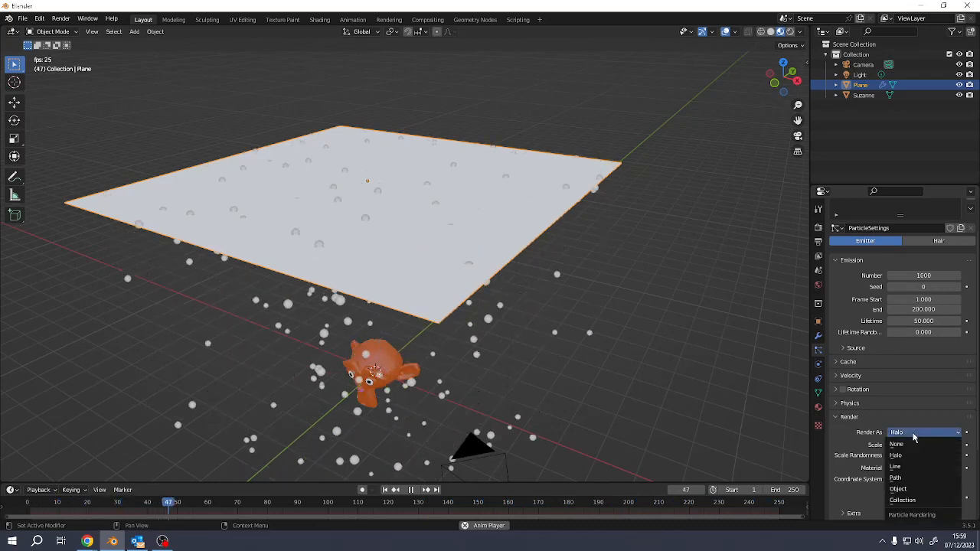
{"action": "left_click", "coordinate": [899, 489]}
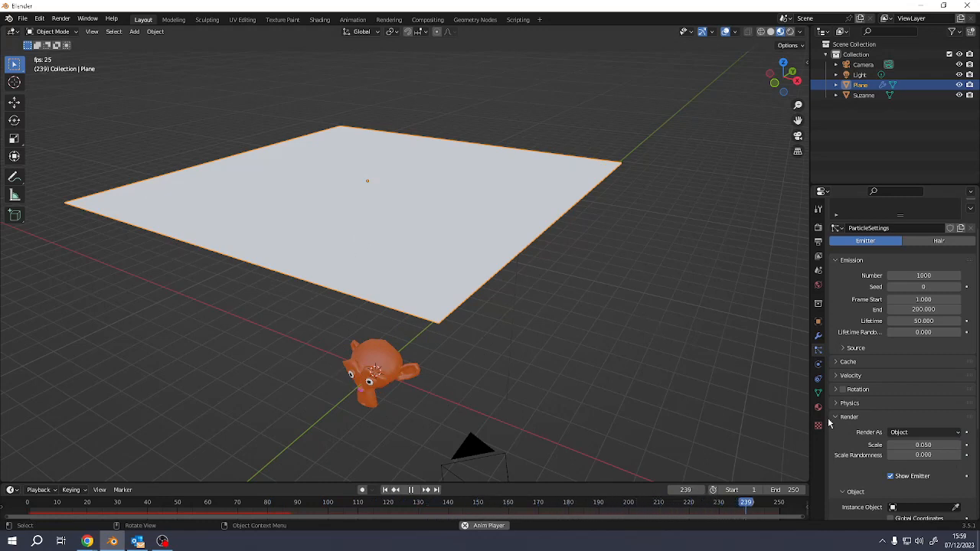
{"action": "left_click", "coordinate": [923, 433]}
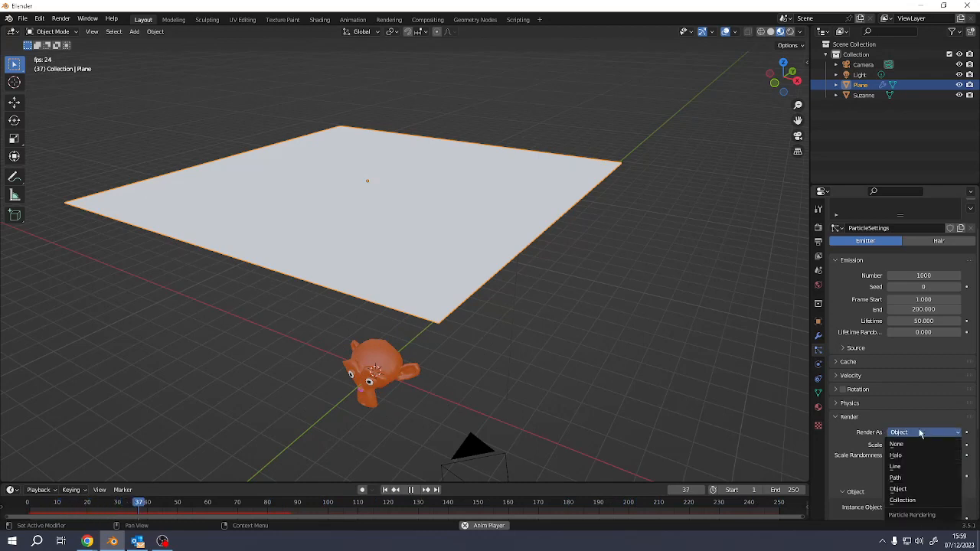
{"action": "scroll", "coordinate": [911, 435], "scroll_direction": "down", "scroll_amount": 2}
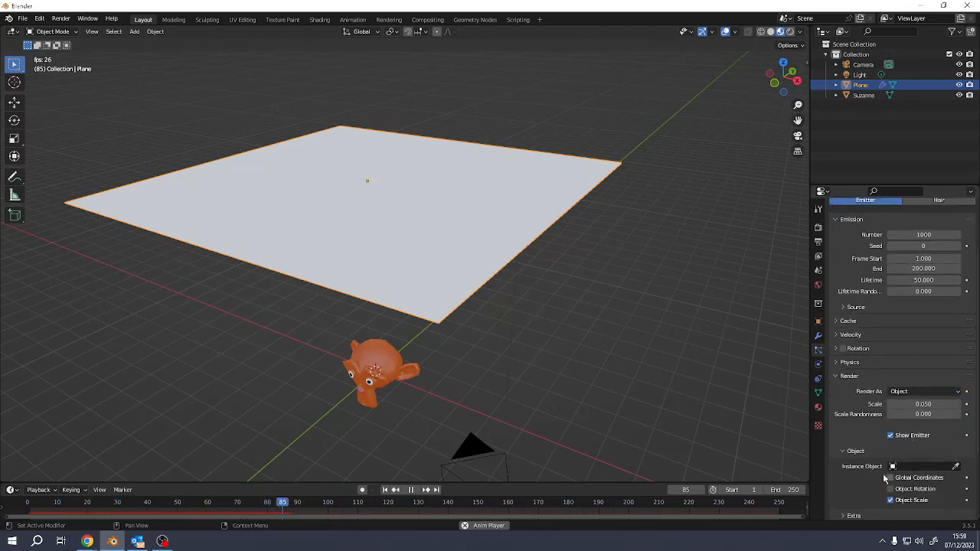
Set the Suzanne monkey head as the instance object for the plane's particles.
{"action": "left_click", "coordinate": [896, 468]}
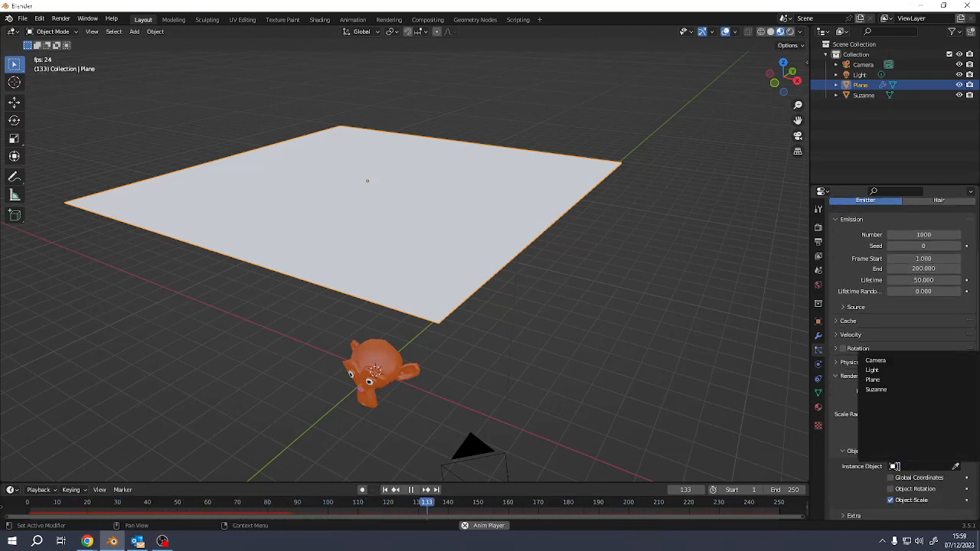
{"action": "left_click", "coordinate": [880, 390]}
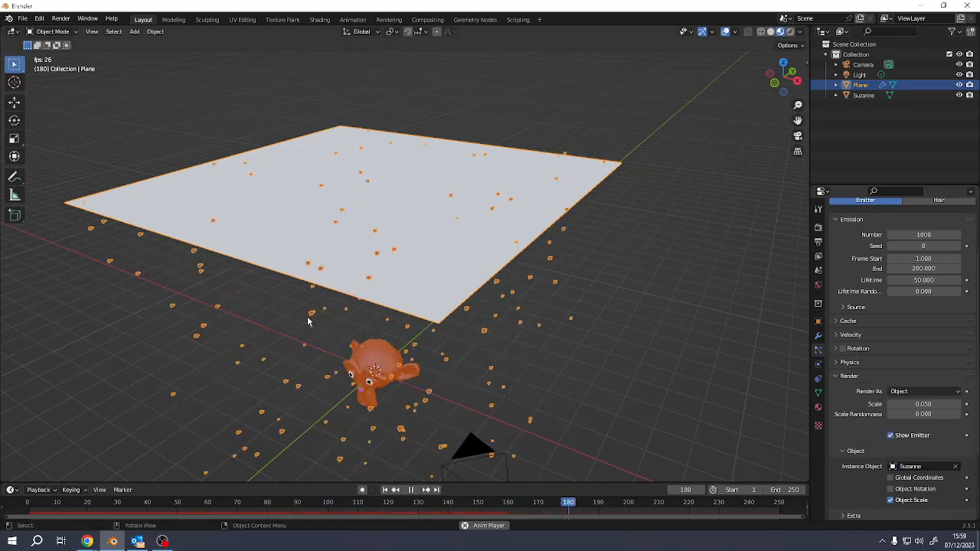
{"action": "scroll", "coordinate": [307, 322], "scroll_direction": "up", "scroll_amount": 5}
{"action": "scroll", "coordinate": [308, 323], "scroll_direction": "down", "scroll_amount": 4}
{"action": "middle_click_drag", "start_coordinate": [311, 328], "coordinate": [326, 315]}
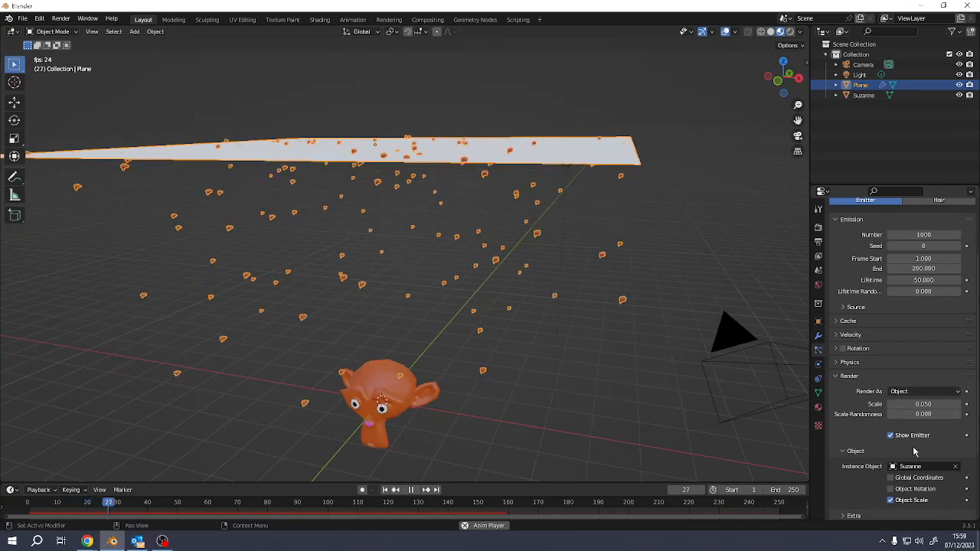
Set the particles' render scale to 0.170 and their scale randomness to about 0.721.
{"action": "scroll", "coordinate": [910, 458], "scroll_direction": "down", "scroll_amount": 5}
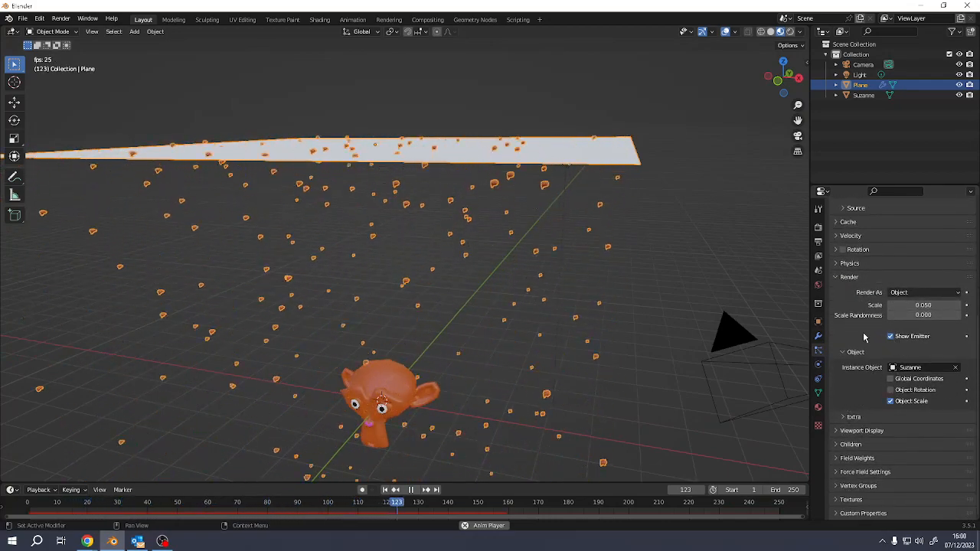
{"action": "mouse_move", "coordinate": [923, 304]}
{"action": "left_mouse_down"}
{"action": "mouse_move", "coordinate": [941, 304]}
{"action": "mouse_move", "coordinate": [932, 305]}
{"action": "left_mouse_up"}
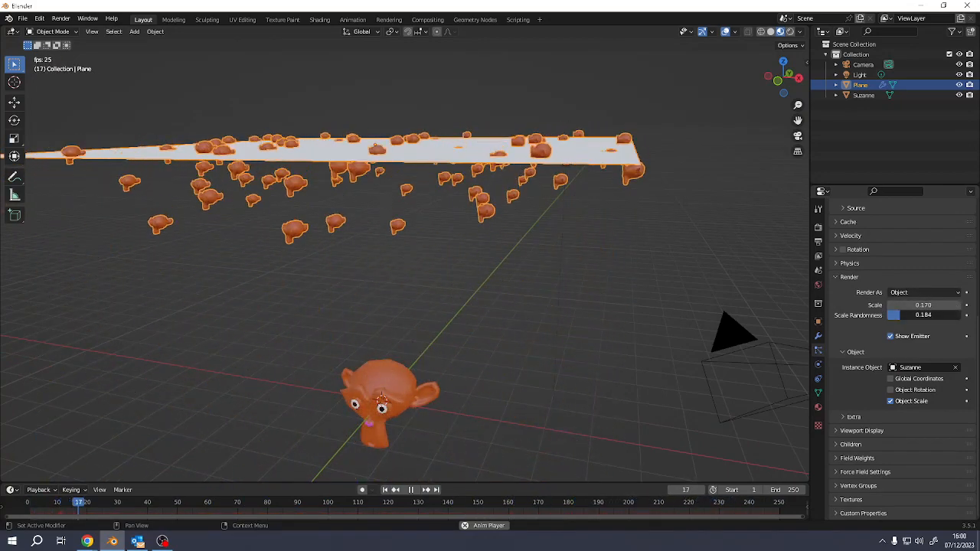
{"action": "left_click_drag", "start_coordinate": [900, 315], "coordinate": [941, 314]}
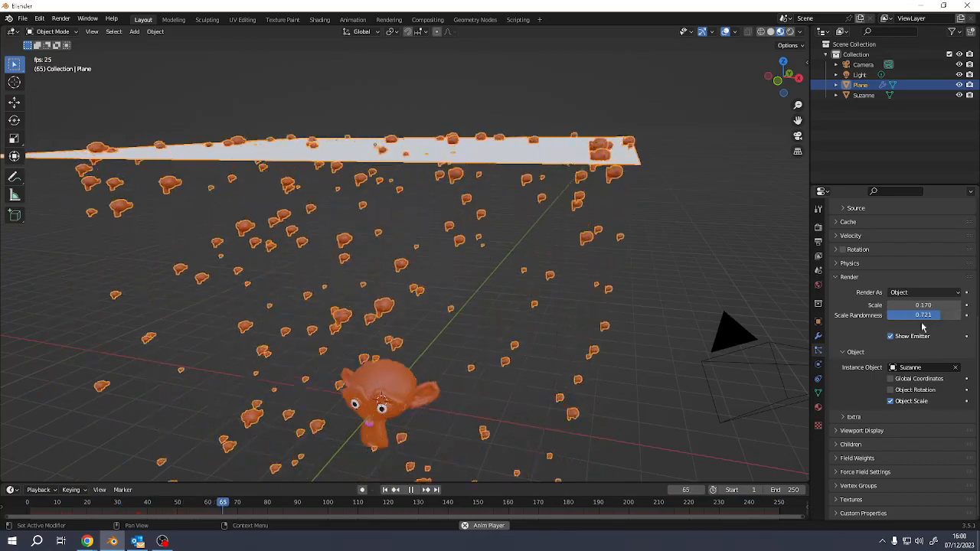
Enable rotation for the plane's particles and set its Randomize value to about 0.667.
{"action": "left_click", "coordinate": [843, 250]}
{"action": "left_click", "coordinate": [836, 250]}
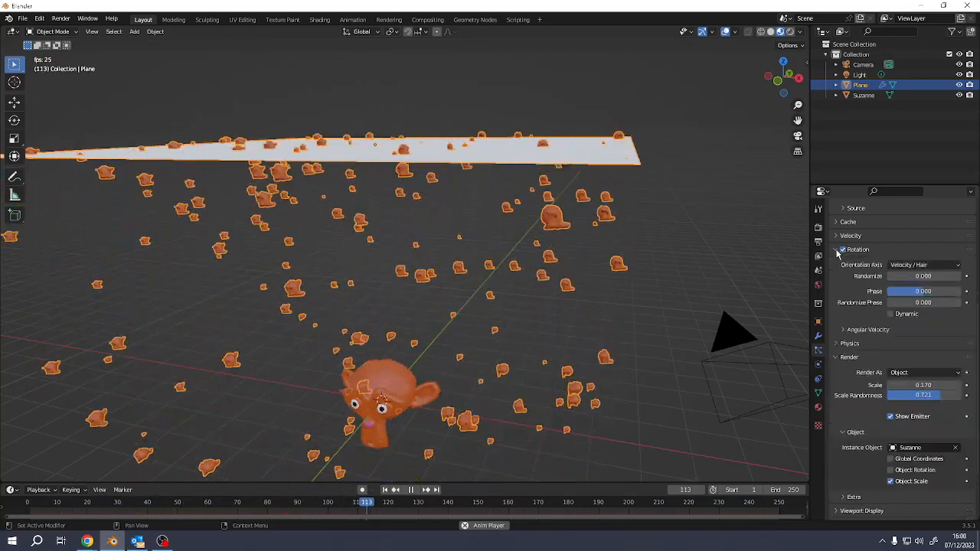
{"action": "left_click_drag", "start_coordinate": [911, 276], "coordinate": [937, 276]}
Move the original monkey head out of the particle stream to an empty spot beside and slightly above the plane.
{"action": "scroll", "coordinate": [493, 347], "scroll_direction": "down", "scroll_amount": 5}
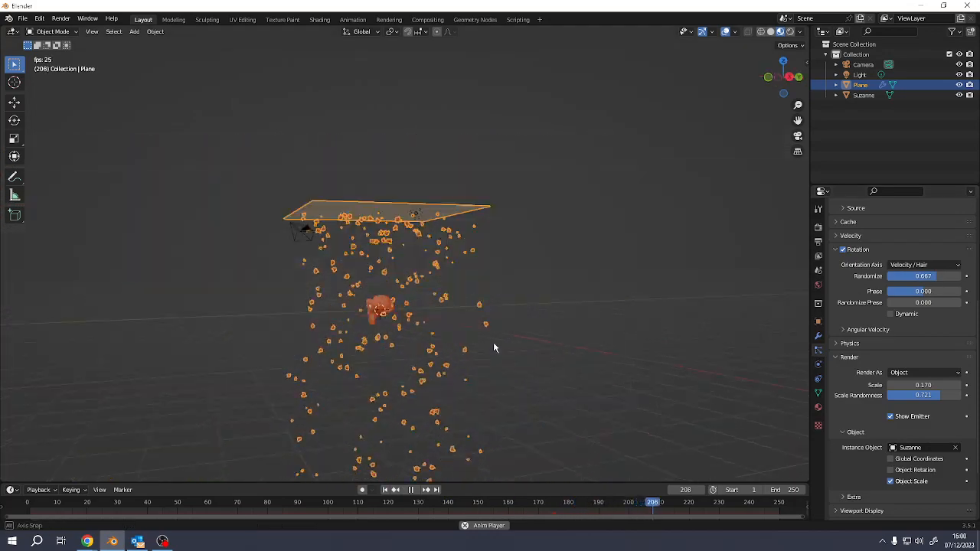
{"action": "middle_click_drag", "start_coordinate": [428, 342], "coordinate": [436, 347]}
{"action": "left_click", "coordinate": [388, 305]}
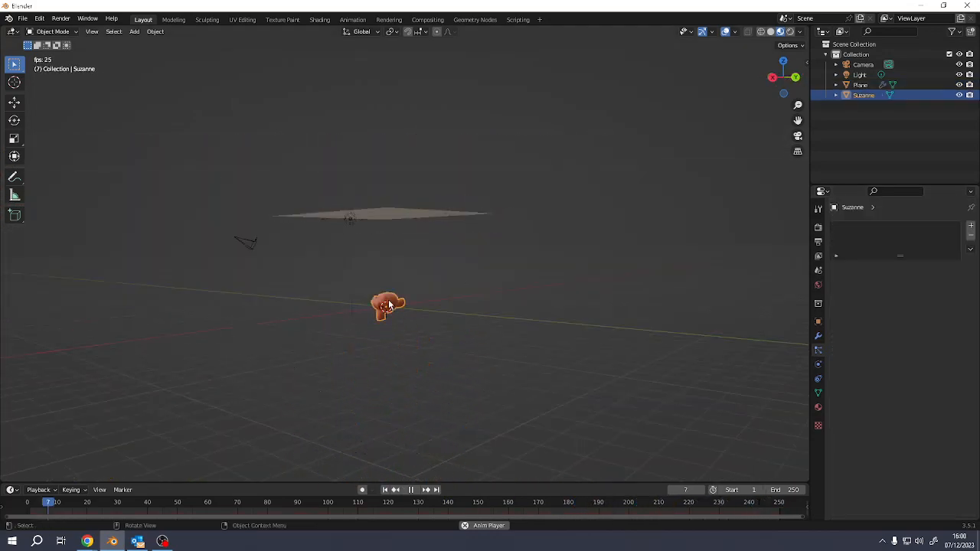
{"action": "key", "text": "g"}
{"action": "left_click", "coordinate": [683, 192]}
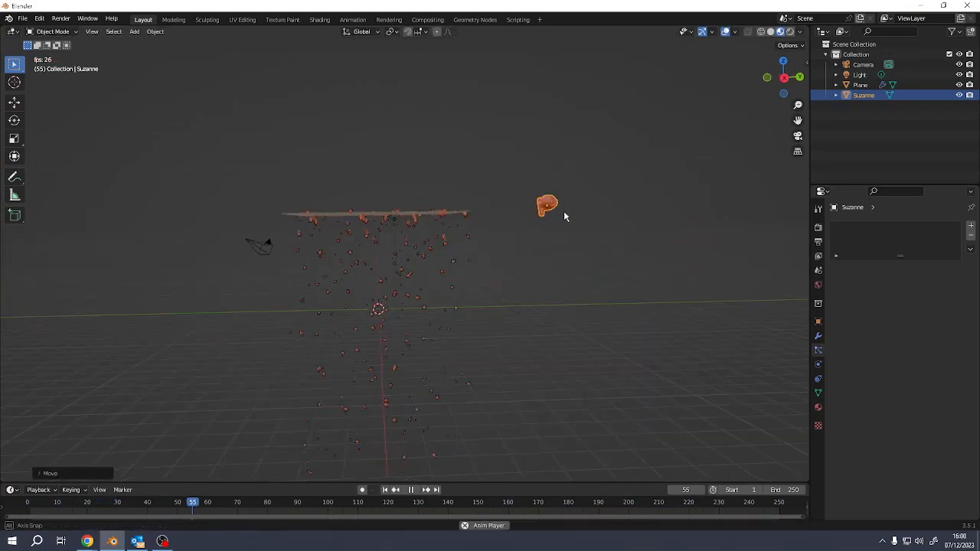
{"action": "middle_click_drag", "start_coordinate": [563, 217], "coordinate": [413, 251]}
{"action": "scroll", "coordinate": [357, 262], "scroll_direction": "up", "scroll_amount": 6}
{"action": "scroll", "coordinate": [414, 252], "scroll_direction": "up", "scroll_amount": 4}
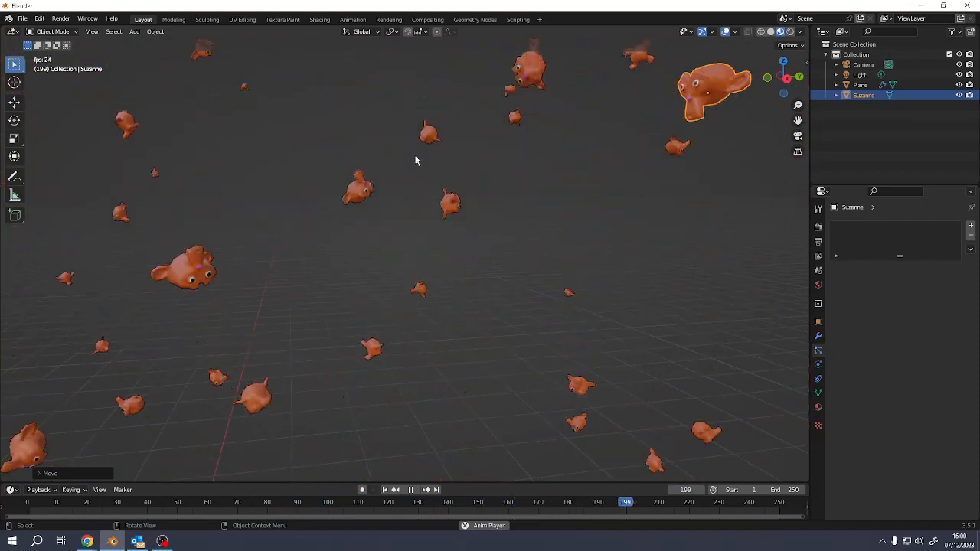
{"action": "scroll", "coordinate": [413, 176], "scroll_direction": "down", "scroll_amount": 10}
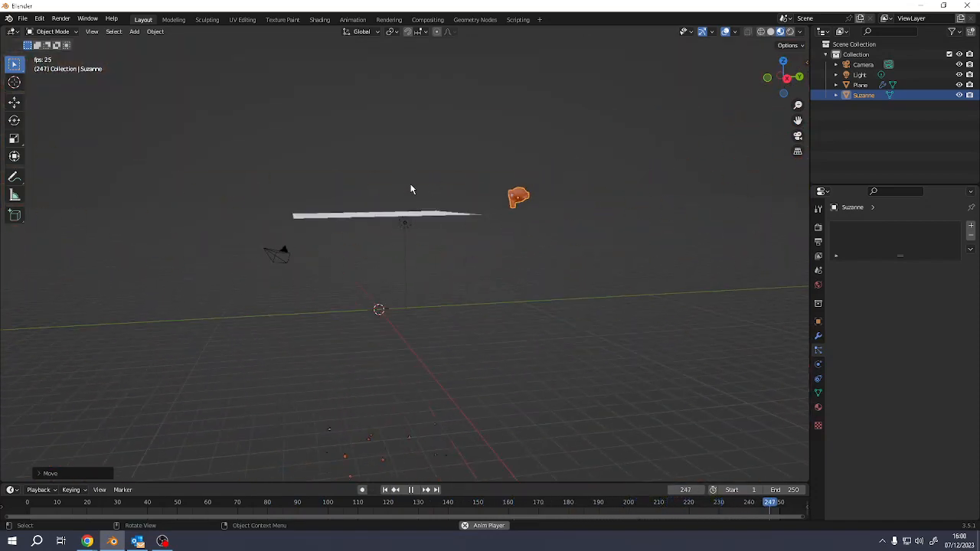
Deselect the monkey head and add a Vortex force field to the scene.
{"action": "middle_click_drag", "start_coordinate": [411, 189], "coordinate": [344, 200]}
{"action": "middle_click_drag", "start_coordinate": [382, 316], "coordinate": [454, 229], "text": "shift"}
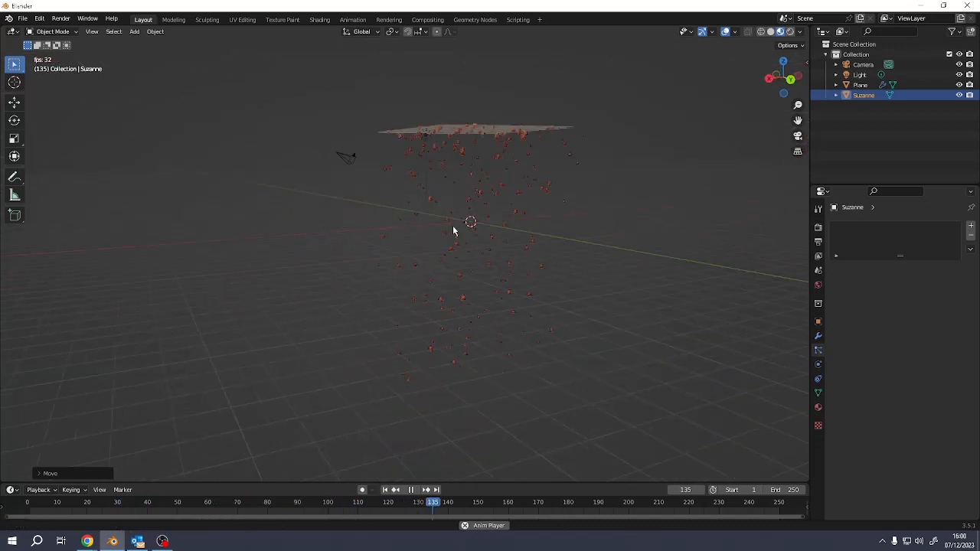
{"action": "scroll", "coordinate": [374, 270], "scroll_direction": "up", "scroll_amount": 3}
{"action": "left_click", "coordinate": [115, 247]}
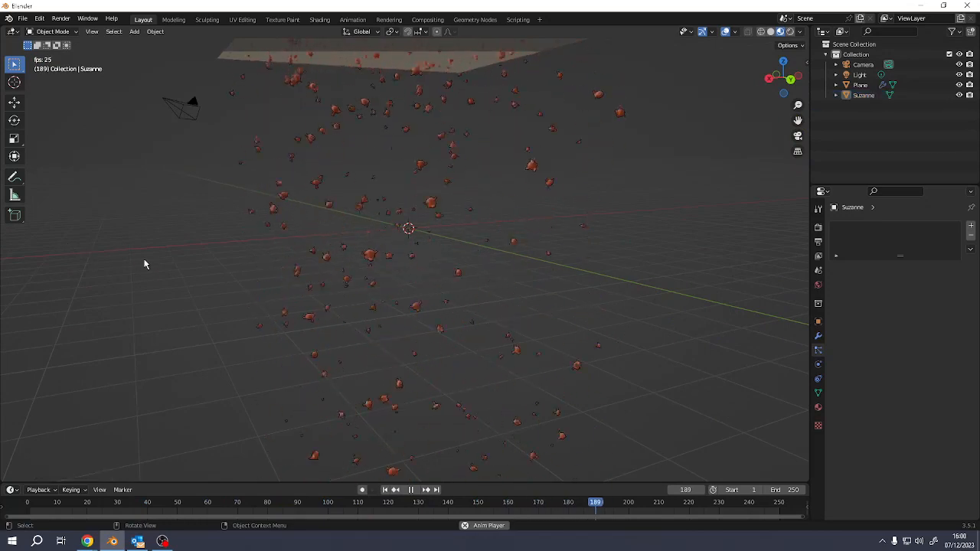
{"action": "key", "text": "shift+a"}
{"action": "mouse_move", "coordinate": [143, 264]}
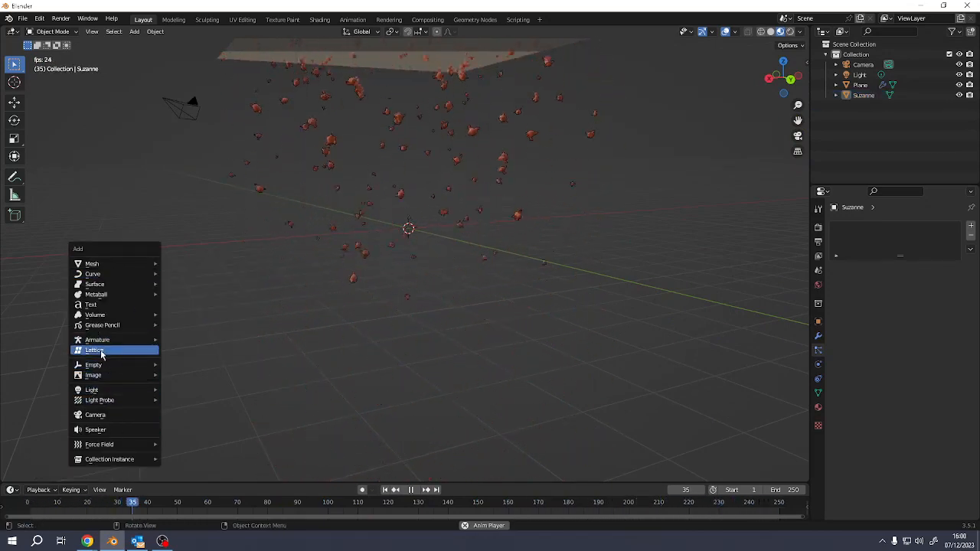
{"action": "mouse_move", "coordinate": [99, 444]}
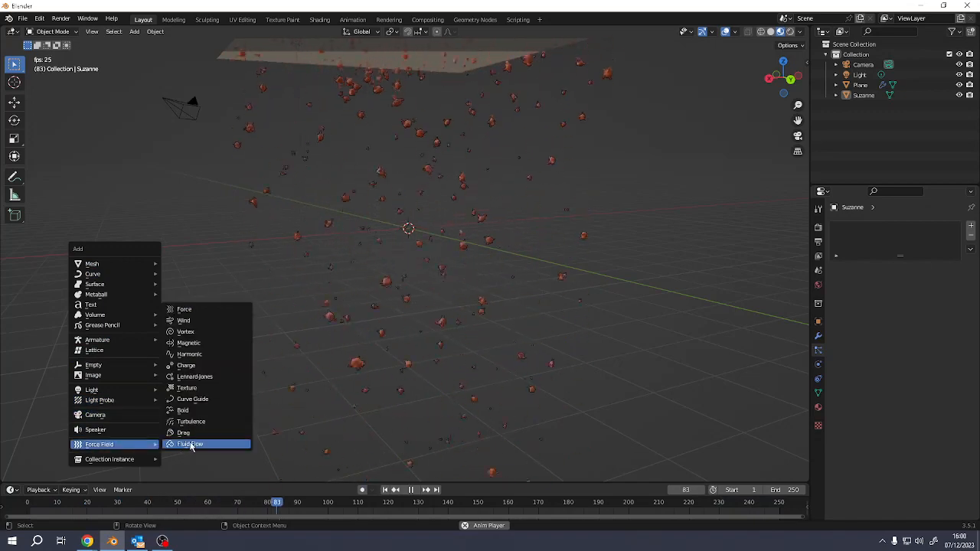
{"action": "left_click", "coordinate": [194, 334]}
Move the vortex below and beside the falling particles, to about X -2.8 m, Y -6.36 m, Z -5.21 m.
{"action": "scroll", "coordinate": [352, 316], "scroll_direction": "down", "scroll_amount": 4}
{"action": "middle_click_drag", "start_coordinate": [299, 272], "coordinate": [418, 277]}
{"action": "key", "text": "g"}
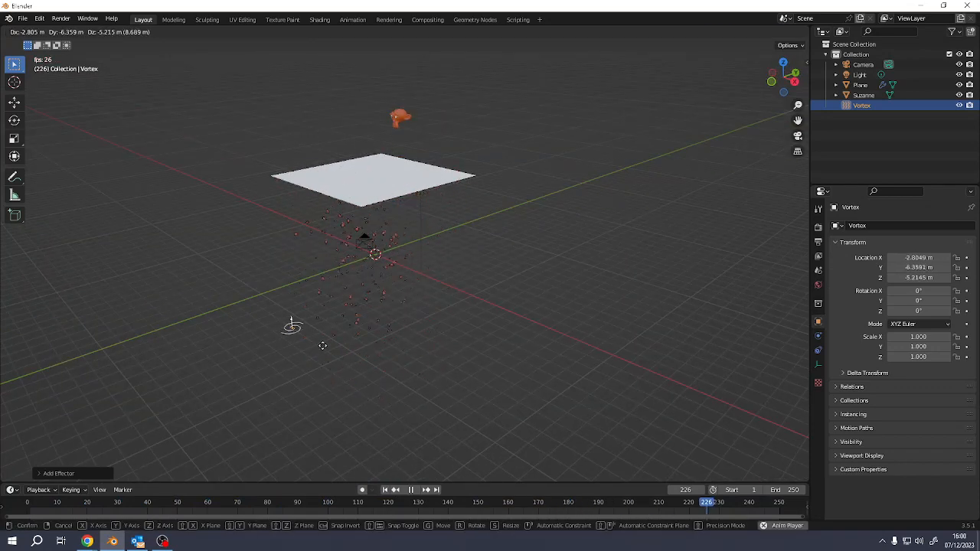
{"action": "left_click", "coordinate": [322, 345]}
Rotate the vortex so it tilts towards the particle stream, to about X -42.2°, Y -8.36°, Z -10.8°.
{"action": "middle_click_drag", "start_coordinate": [353, 326], "coordinate": [265, 322]}
{"action": "scroll", "coordinate": [332, 318], "scroll_direction": "up", "scroll_amount": 3}
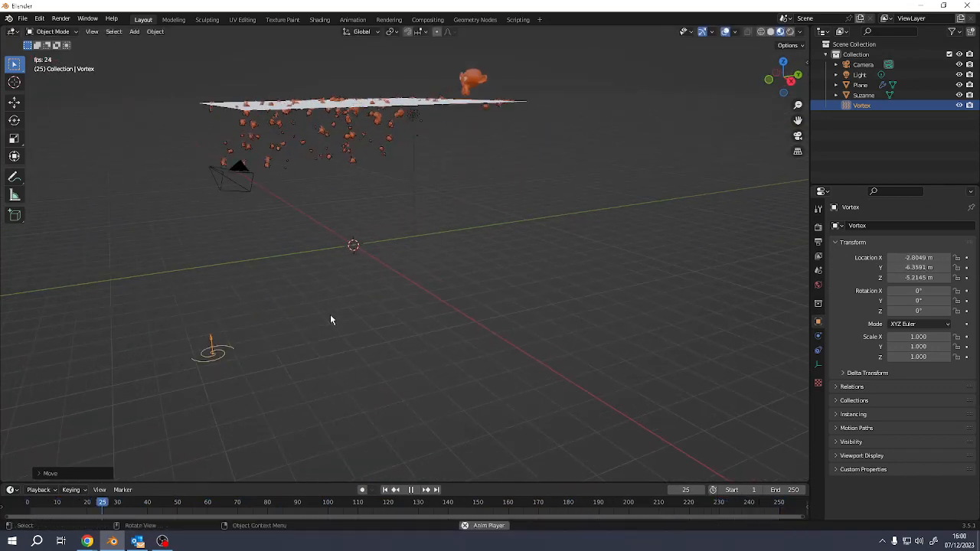
{"action": "middle_click_drag", "start_coordinate": [278, 288], "coordinate": [240, 255]}
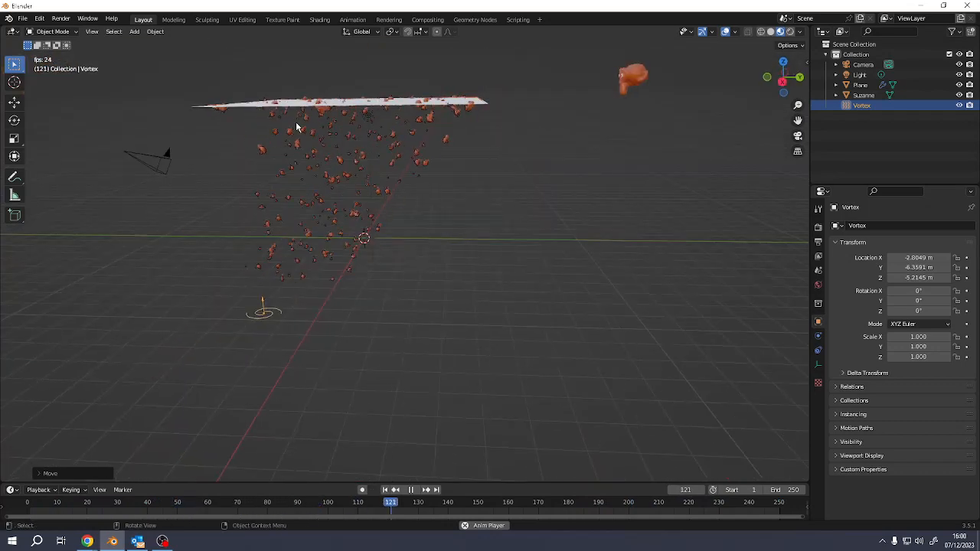
{"action": "key", "text": "r"}
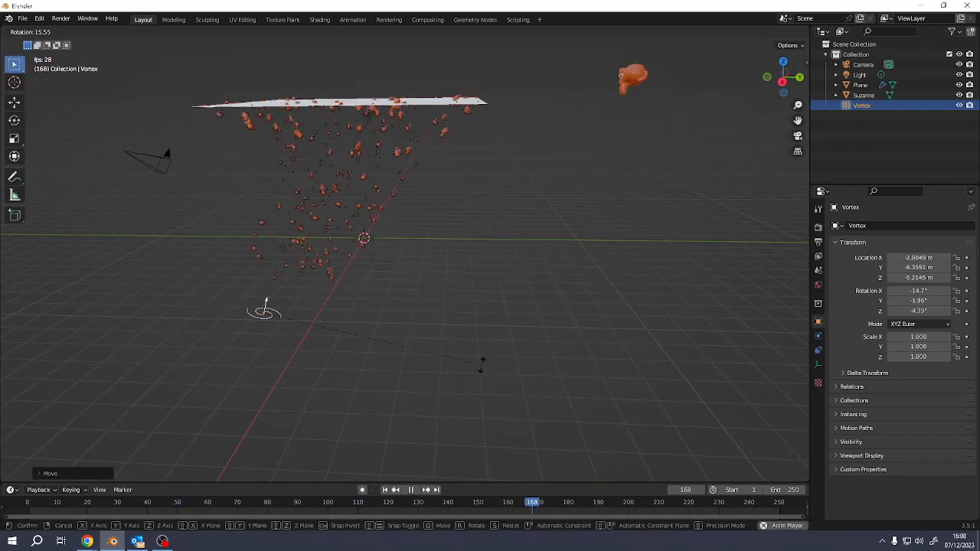
{"action": "left_click", "coordinate": [478, 70]}
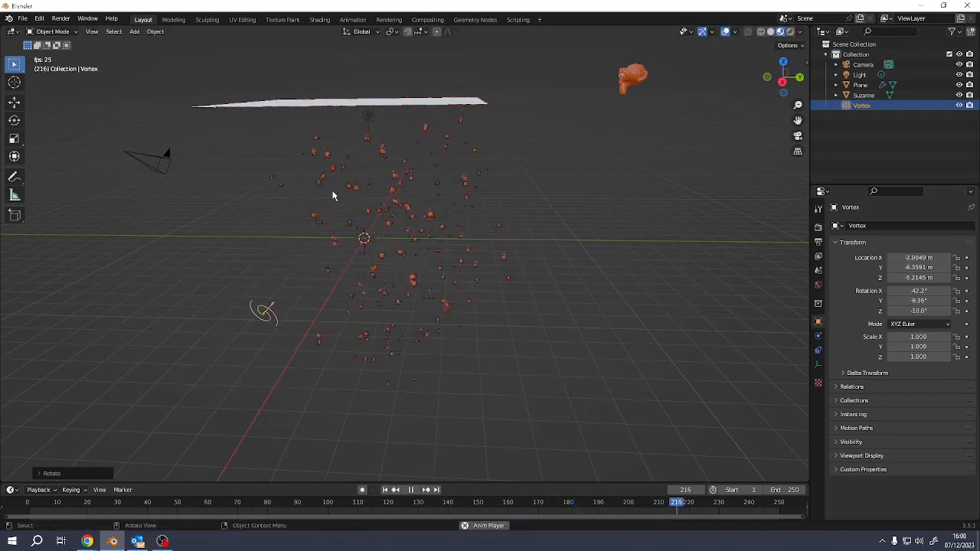
Preview the falling monkey particles through the scene camera, and return to the free view.
{"action": "middle_click_drag", "start_coordinate": [343, 198], "coordinate": [367, 227]}
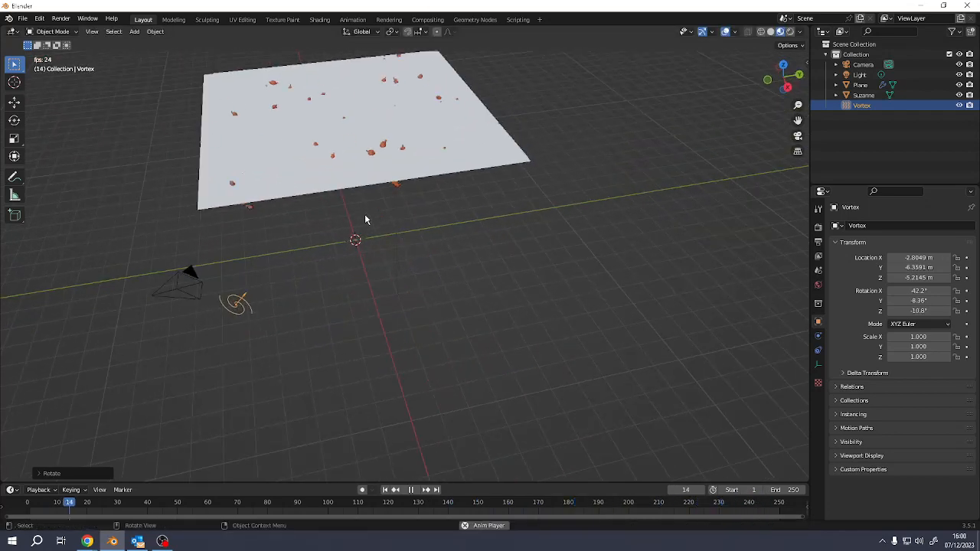
{"action": "key", "text": "KP_0"}
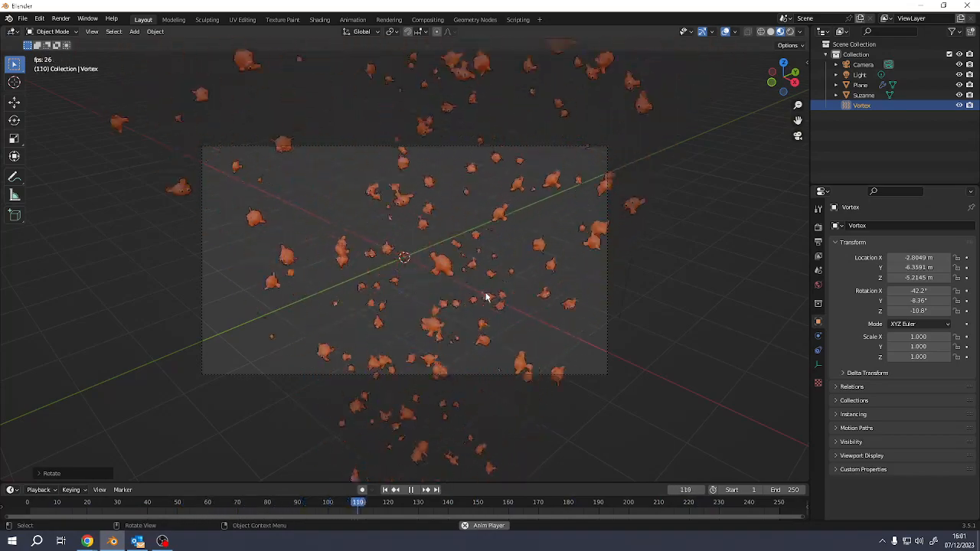
{"action": "scroll", "coordinate": [472, 302], "scroll_direction": "up", "scroll_amount": 1}
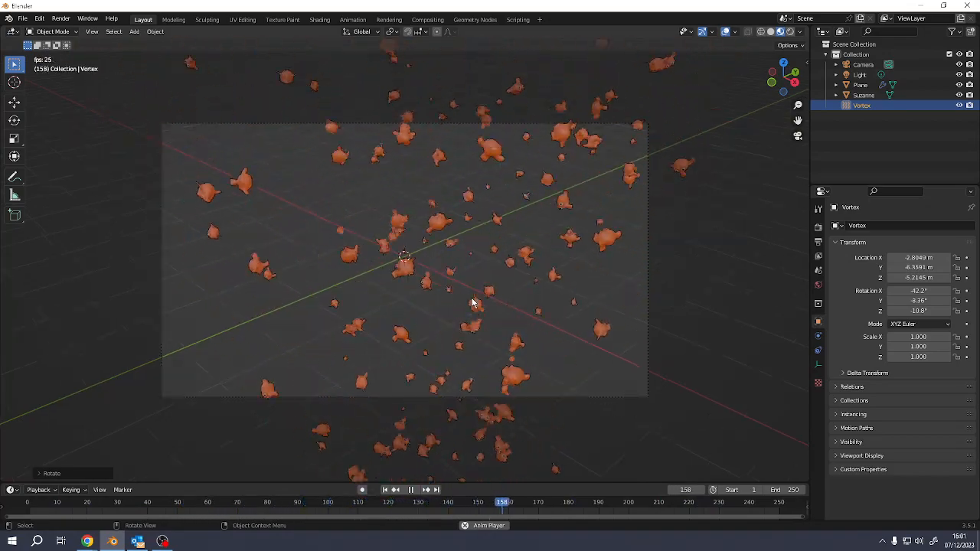
{"action": "key", "text": "KP_0"}
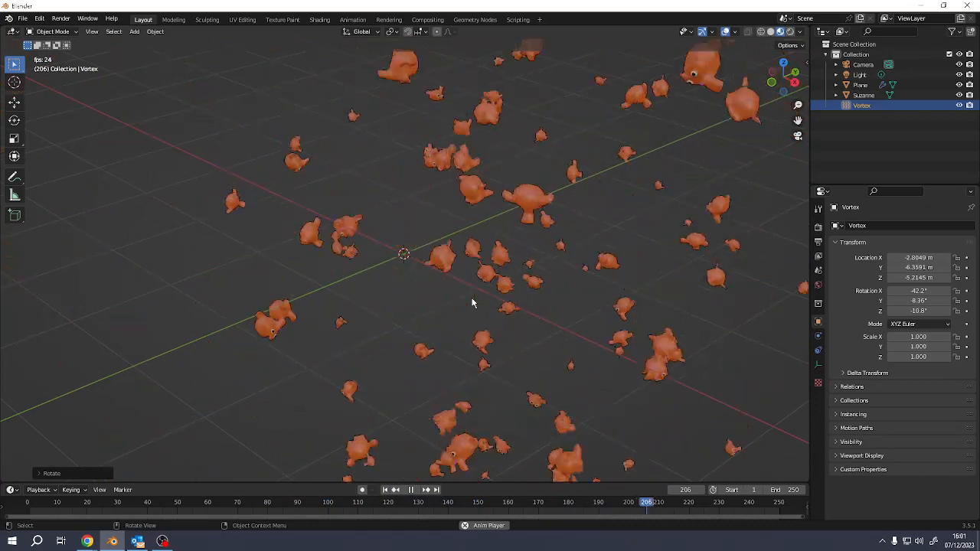